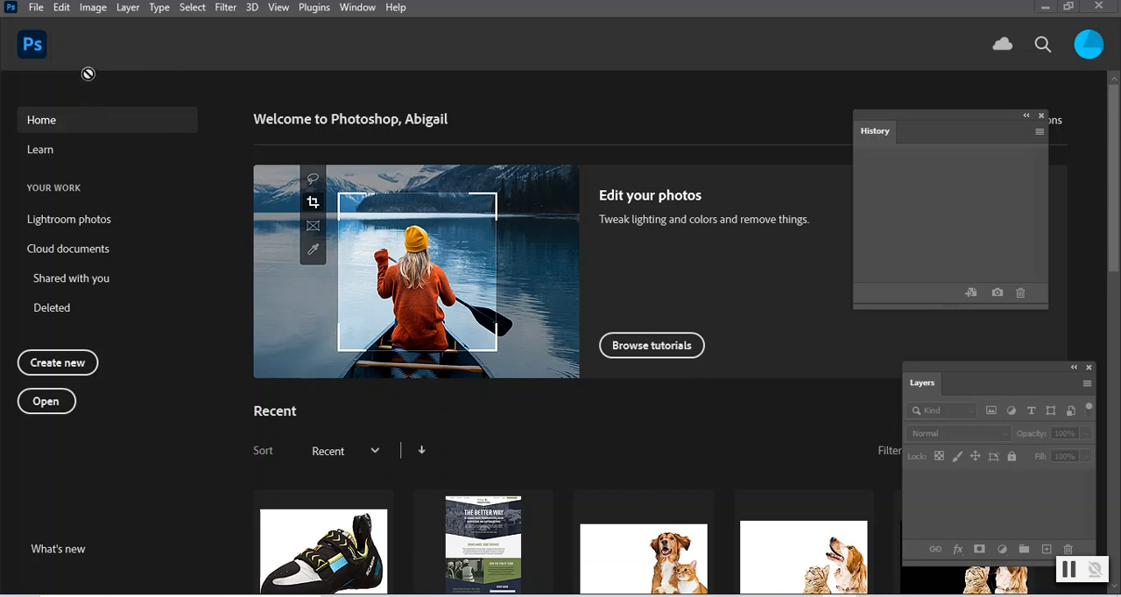
- Open the image scarpa from the Downloads folder
{"action": "left_click", "coordinate": [35, 7]}
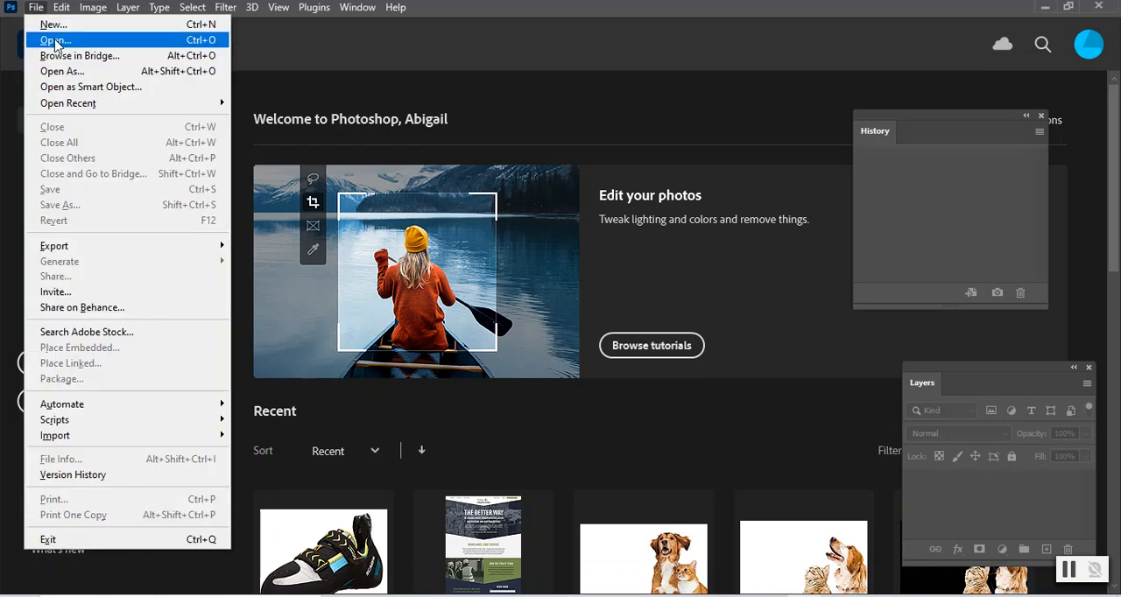
{"action": "left_click", "coordinate": [3, 575]}
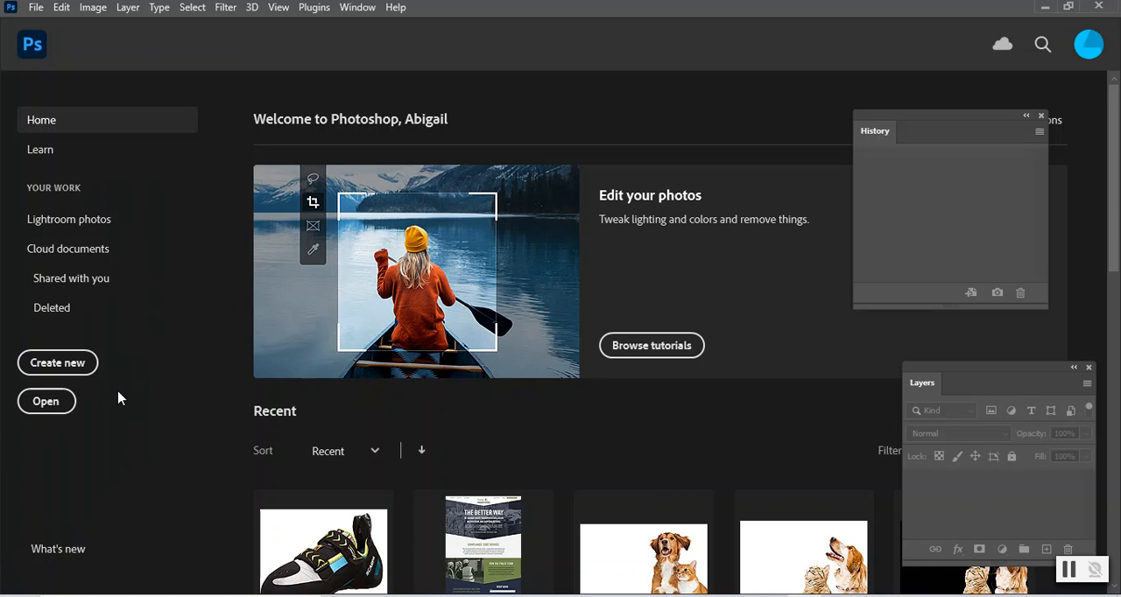
{"action": "left_click", "coordinate": [45, 402]}
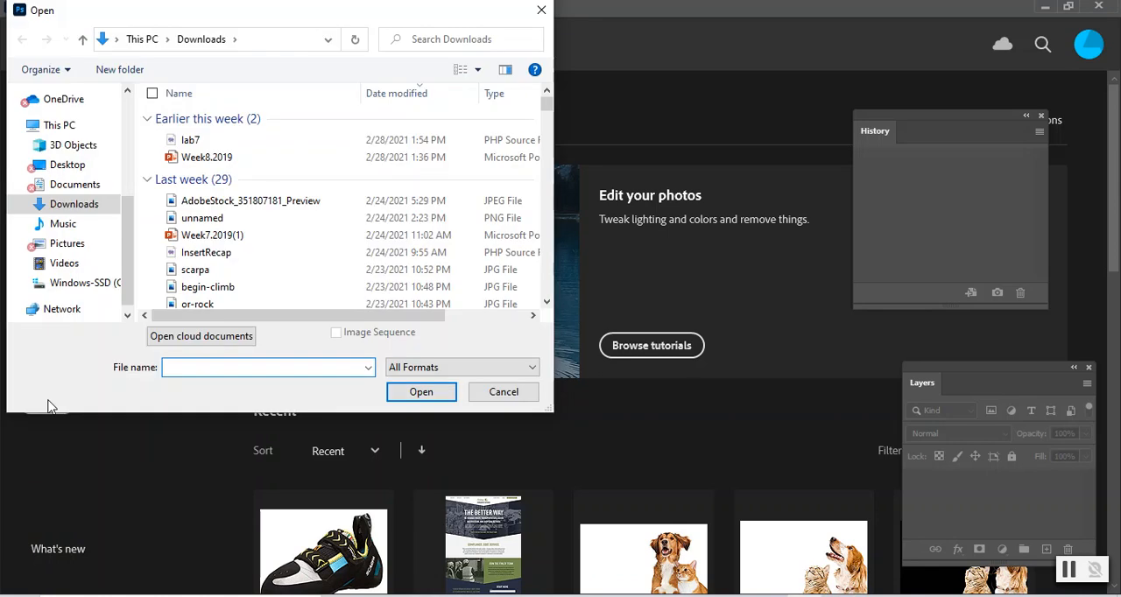
{"action": "left_click", "coordinate": [201, 270]}
{"action": "left_click", "coordinate": [405, 396]}
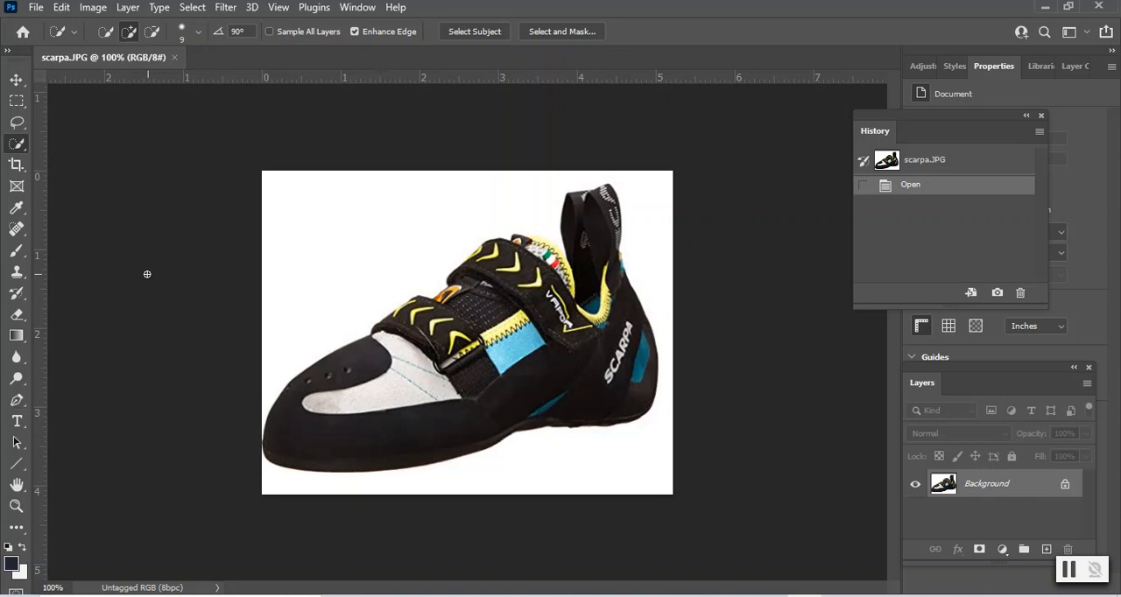
- Select the climbing shoe by painting over it with the Quick Selection tool
{"action": "right_click", "coordinate": [26, 152]}
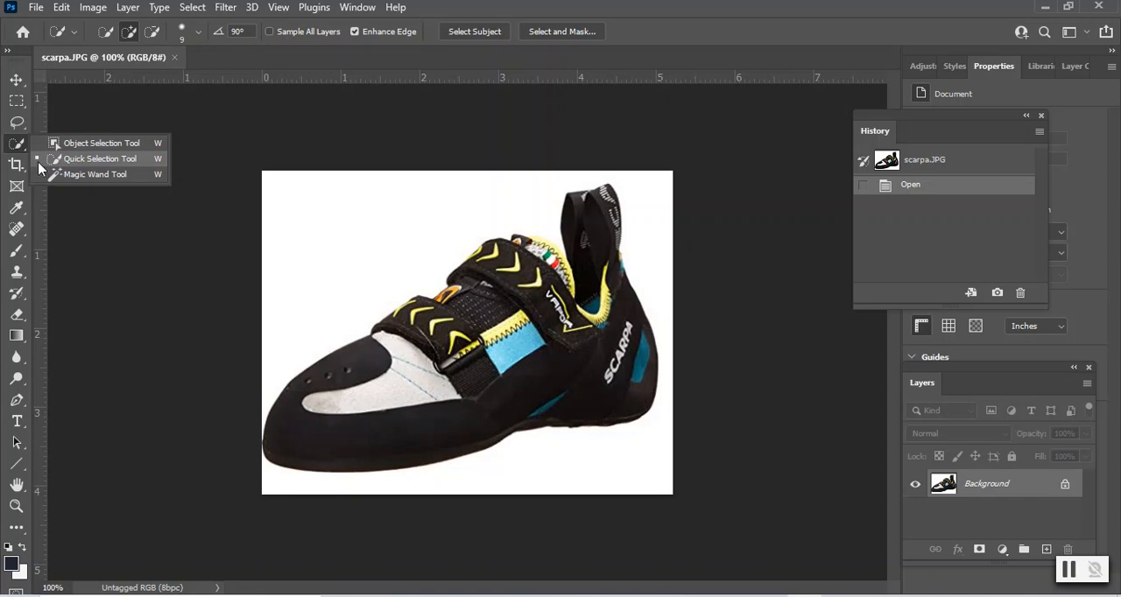
{"action": "left_click", "coordinate": [88, 159]}
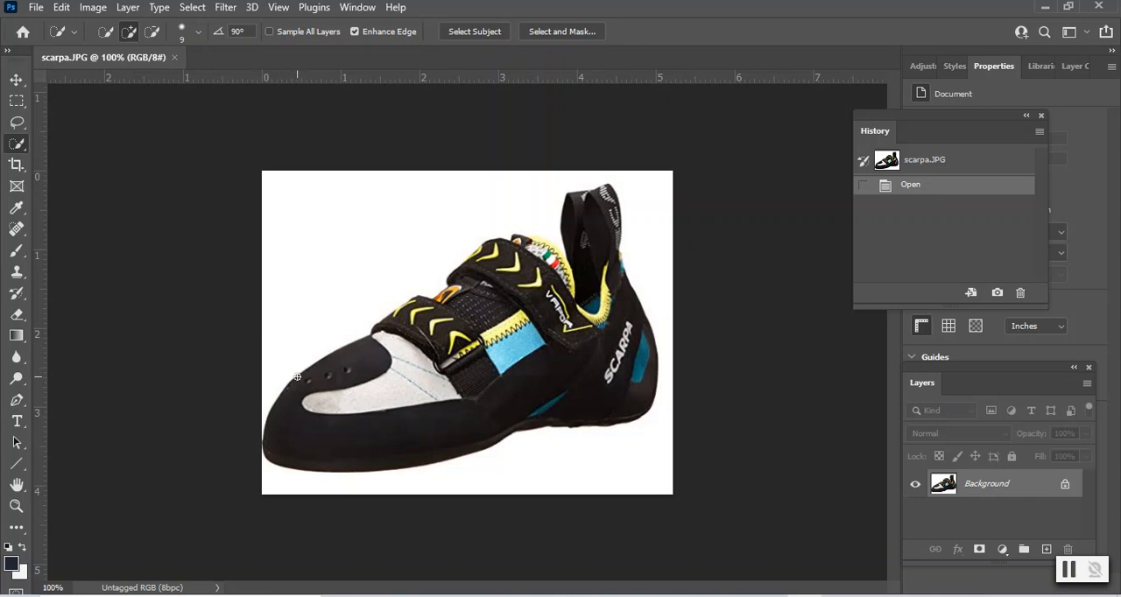
{"action": "mouse_move", "coordinate": [307, 373]}
{"action": "left_mouse_down"}
{"action": "mouse_move", "coordinate": [345, 357]}
{"action": "mouse_move", "coordinate": [420, 355]}
{"action": "mouse_move", "coordinate": [434, 315]}
{"action": "mouse_move", "coordinate": [482, 274]}
{"action": "mouse_move", "coordinate": [542, 263]}
{"action": "mouse_move", "coordinate": [580, 275]}
{"action": "mouse_move", "coordinate": [571, 255]}
{"action": "mouse_move", "coordinate": [637, 337]}
{"action": "mouse_move", "coordinate": [629, 398]}
{"action": "mouse_move", "coordinate": [624, 416]}
{"action": "mouse_move", "coordinate": [529, 428]}
{"action": "left_mouse_up"}
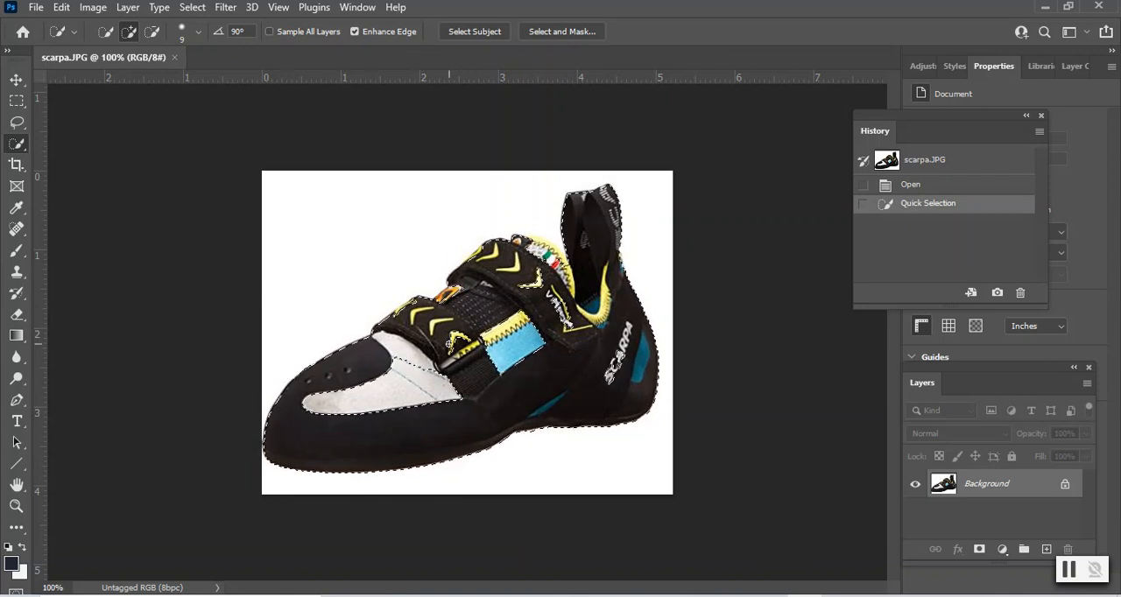
- Subtract and re-add areas of the shoe selection around the toe, sole and heel with Quick Selection strokes
{"action": "key", "text": "alt"}
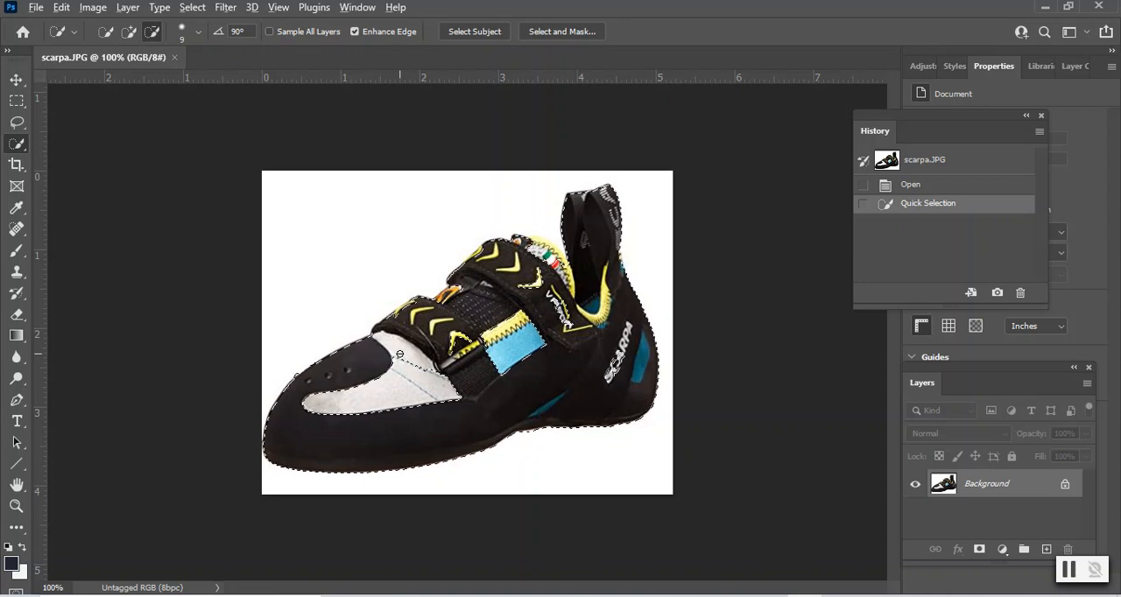
{"action": "mouse_move", "coordinate": [399, 354]}
{"action": "left_mouse_down"}
{"action": "mouse_move", "coordinate": [403, 388]}
{"action": "mouse_move", "coordinate": [448, 380]}
{"action": "mouse_move", "coordinate": [462, 407]}
{"action": "mouse_move", "coordinate": [433, 387]}
{"action": "mouse_move", "coordinate": [433, 419]}
{"action": "mouse_move", "coordinate": [405, 458]}
{"action": "mouse_move", "coordinate": [291, 477]}
{"action": "mouse_move", "coordinate": [272, 465]}
{"action": "mouse_move", "coordinate": [275, 435]}
{"action": "left_mouse_up"}
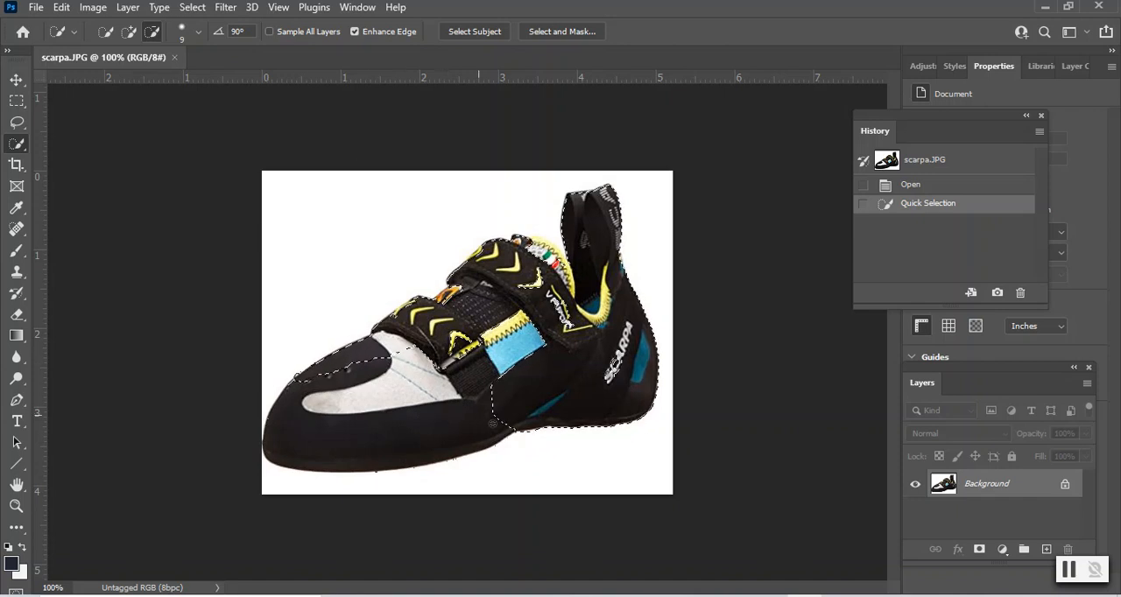
{"action": "left_click_drag", "start_coordinate": [501, 433], "coordinate": [502, 429]}
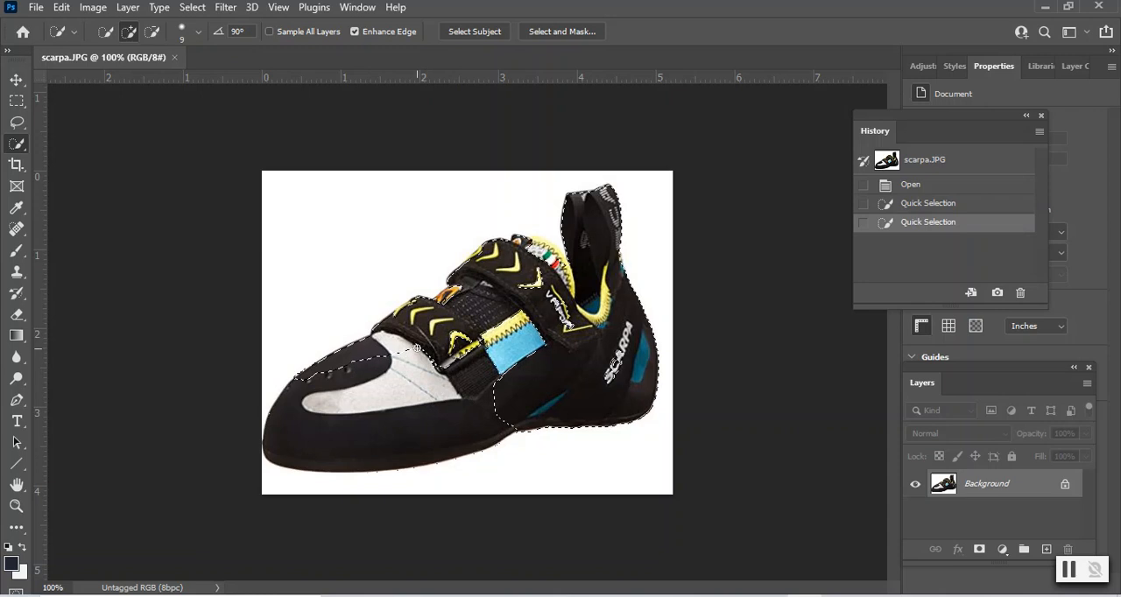
{"action": "left_click_drag", "start_coordinate": [418, 408], "coordinate": [425, 444]}
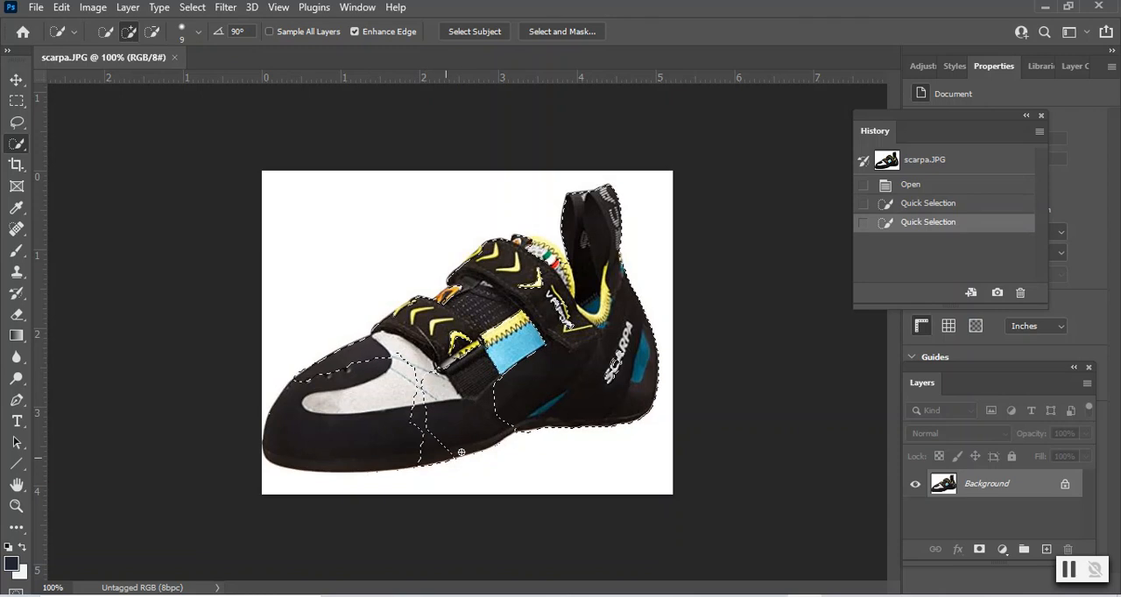
{"action": "left_click_drag", "start_coordinate": [514, 431], "coordinate": [431, 397]}
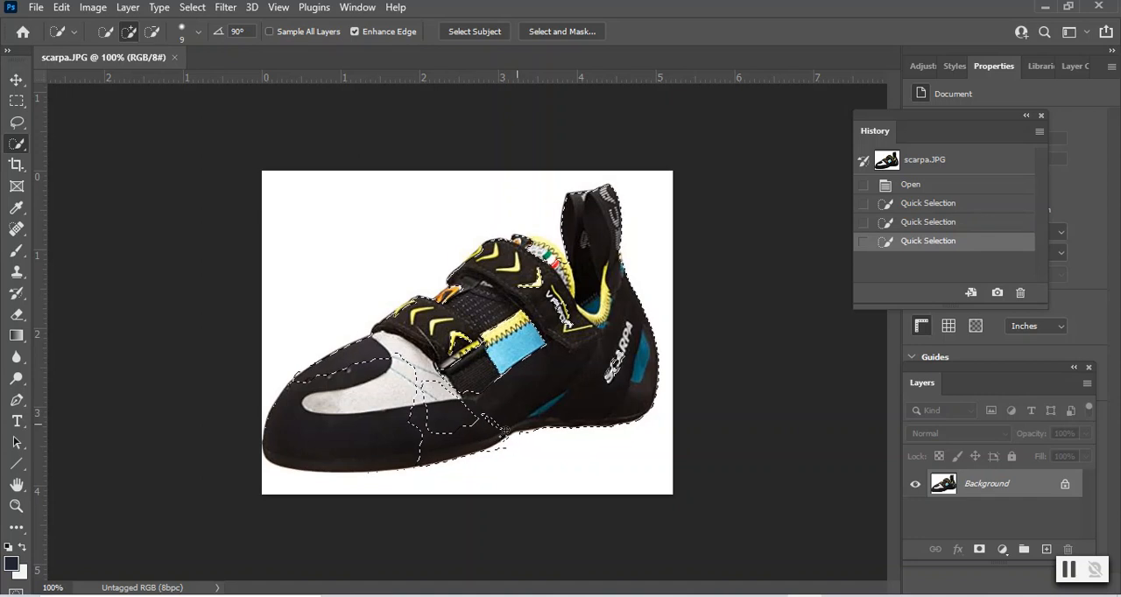
{"action": "left_click_drag", "start_coordinate": [499, 435], "coordinate": [483, 416]}
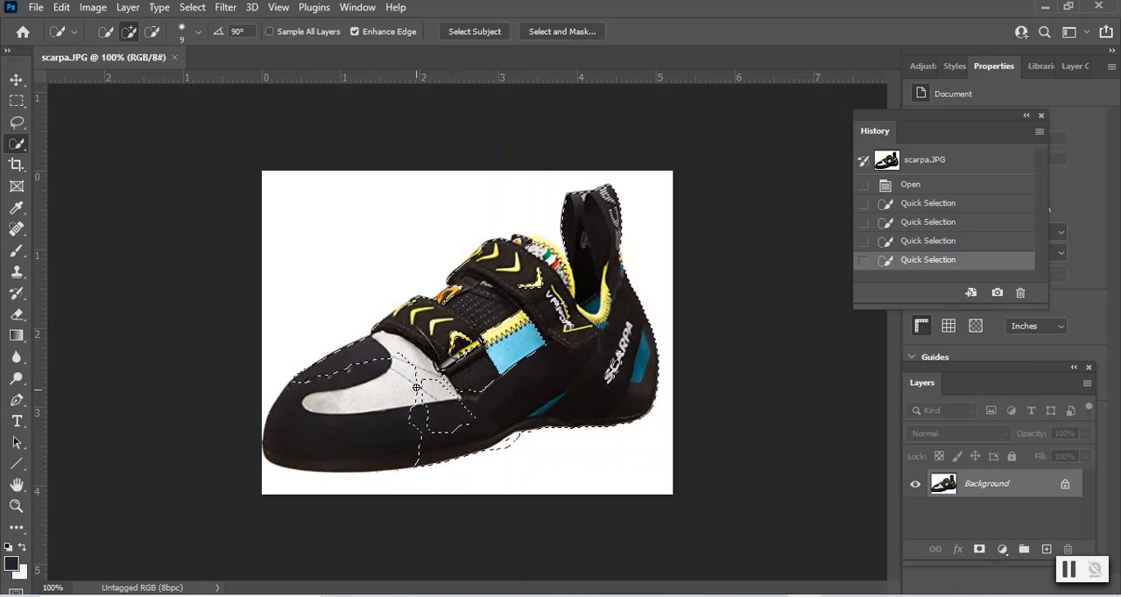
{"action": "key", "text": "alt"}
{"action": "left_click_drag", "start_coordinate": [430, 379], "coordinate": [467, 421]}
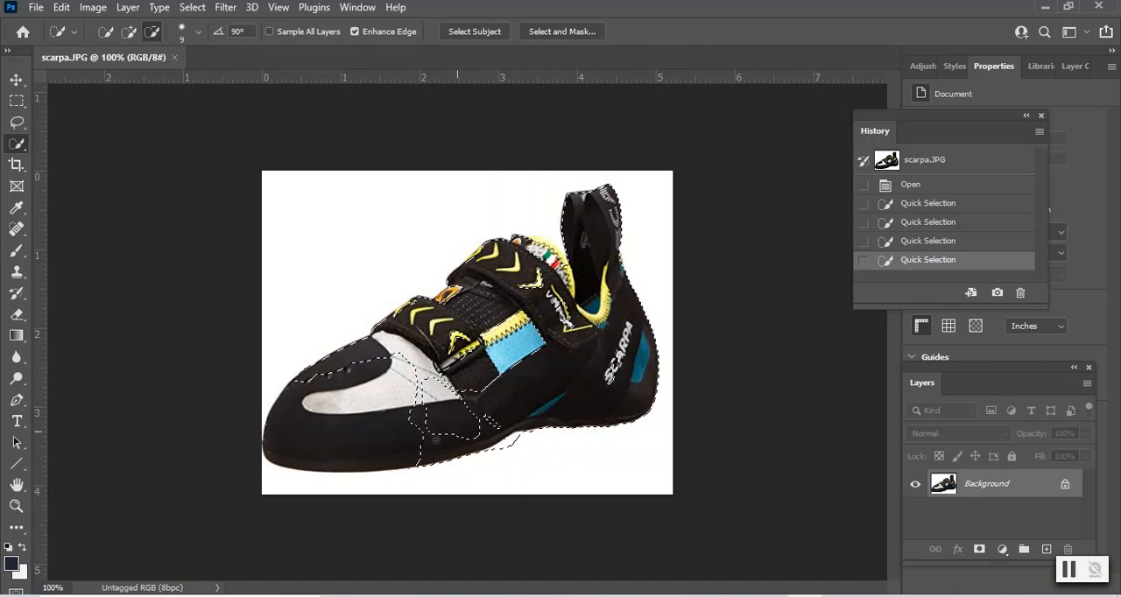
{"action": "left_click_drag", "start_coordinate": [446, 457], "coordinate": [448, 460]}
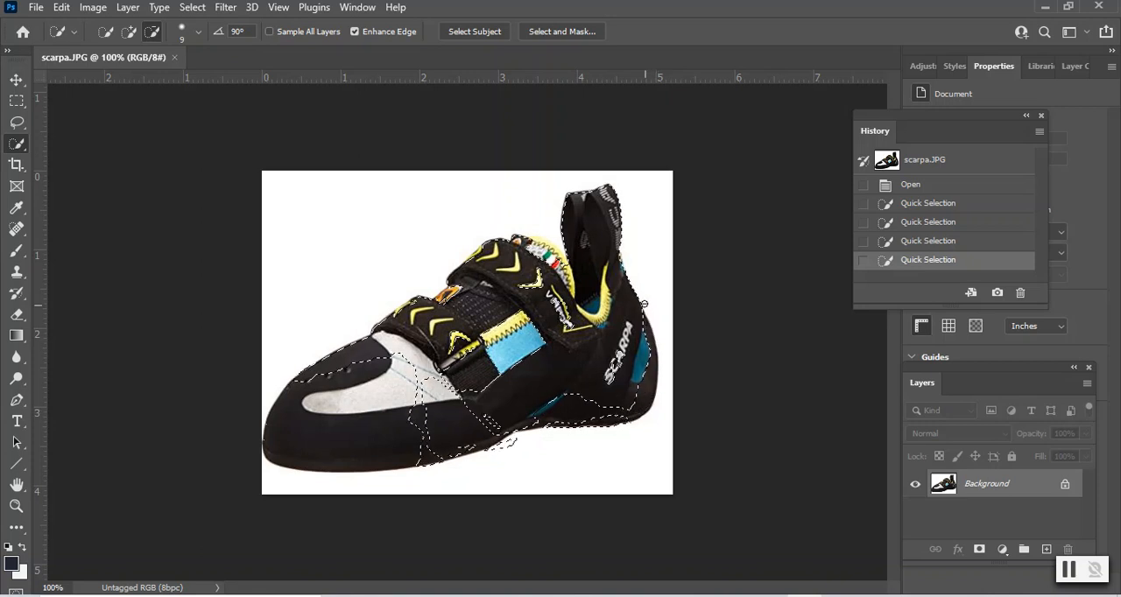
{"action": "left_click", "coordinate": [652, 325], "text": "alt"}
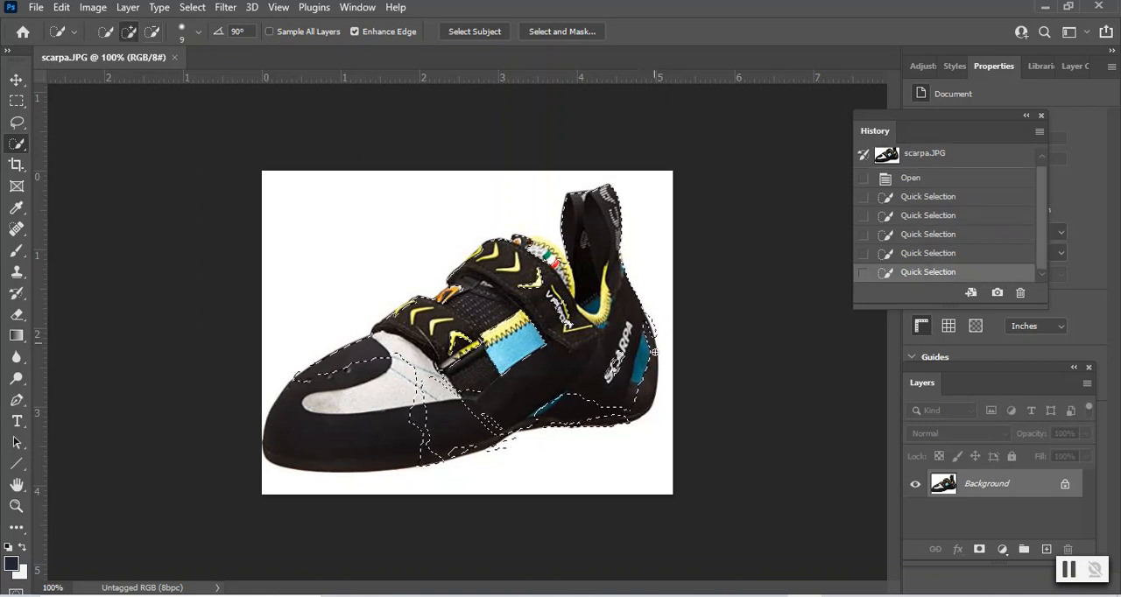
{"action": "left_click_drag", "start_coordinate": [630, 385], "coordinate": [622, 363]}
{"action": "left_click", "coordinate": [616, 365]}
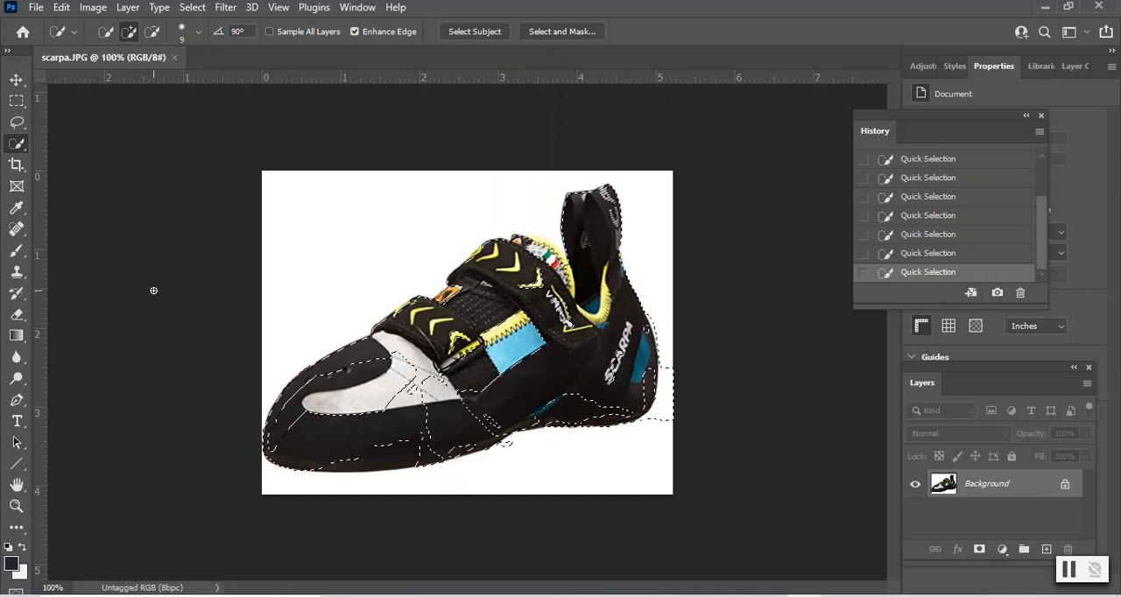
- Undo all the Quick Selection strokes back to the freshly opened image
{"action": "left_click", "coordinate": [69, 8]}
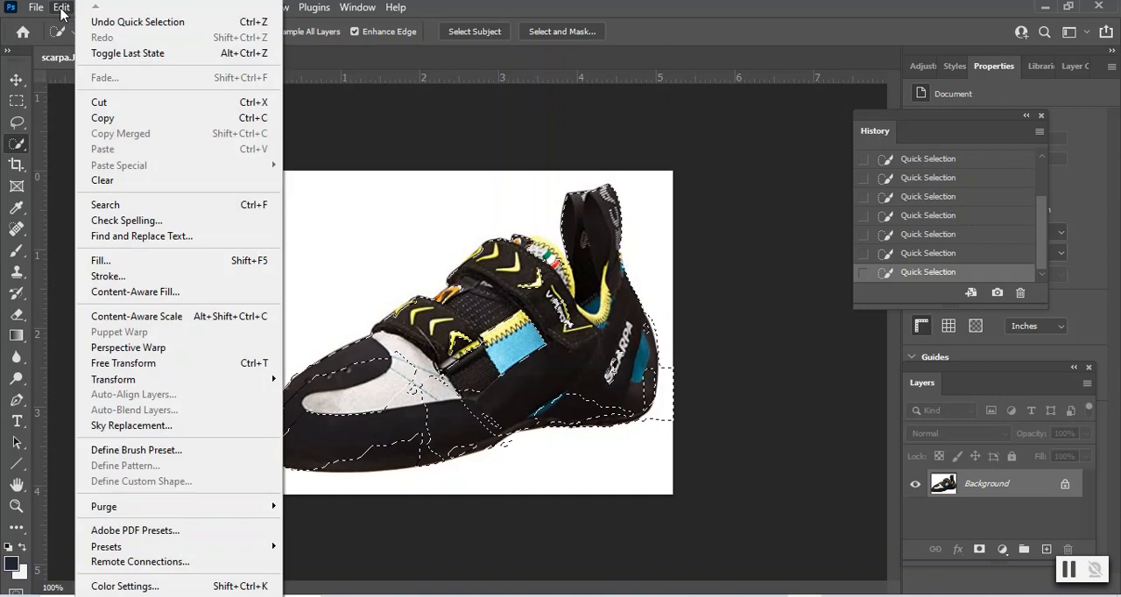
{"action": "left_click", "coordinate": [88, 22]}
{"action": "left_click", "coordinate": [60, 8]}
{"action": "left_click", "coordinate": [101, 22]}
{"action": "left_click", "coordinate": [61, 8]}
{"action": "left_click", "coordinate": [83, 23]}
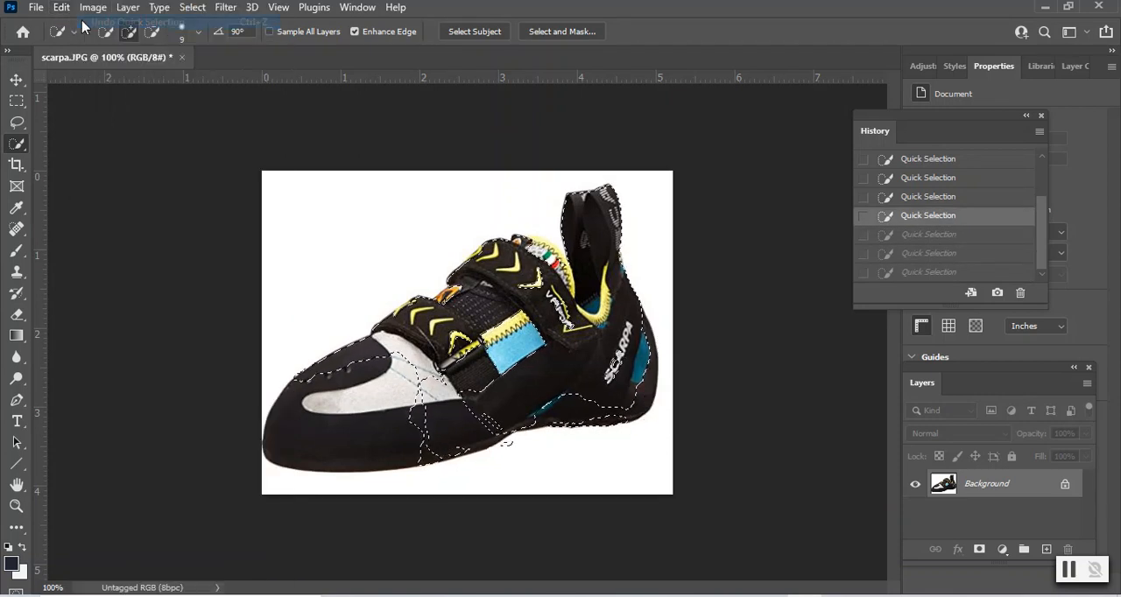
{"action": "left_click", "coordinate": [61, 8]}
{"action": "left_click", "coordinate": [83, 23]}
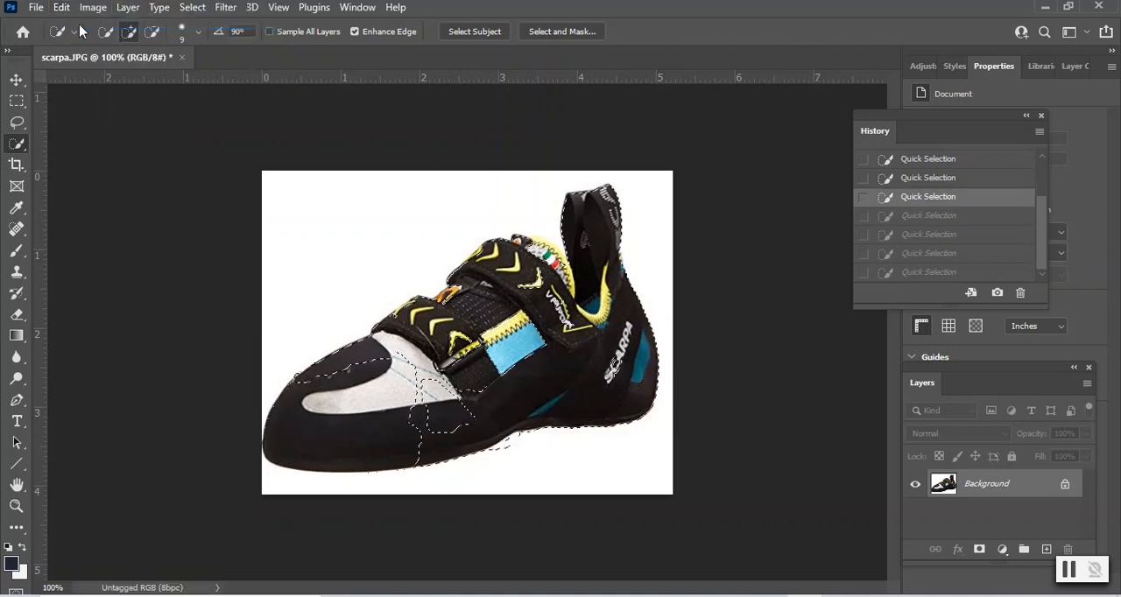
{"action": "left_click", "coordinate": [62, 8]}
{"action": "left_click", "coordinate": [84, 23]}
{"action": "left_click", "coordinate": [61, 8]}
{"action": "left_click", "coordinate": [83, 22]}
{"action": "left_click", "coordinate": [62, 8]}
{"action": "left_click", "coordinate": [85, 23]}
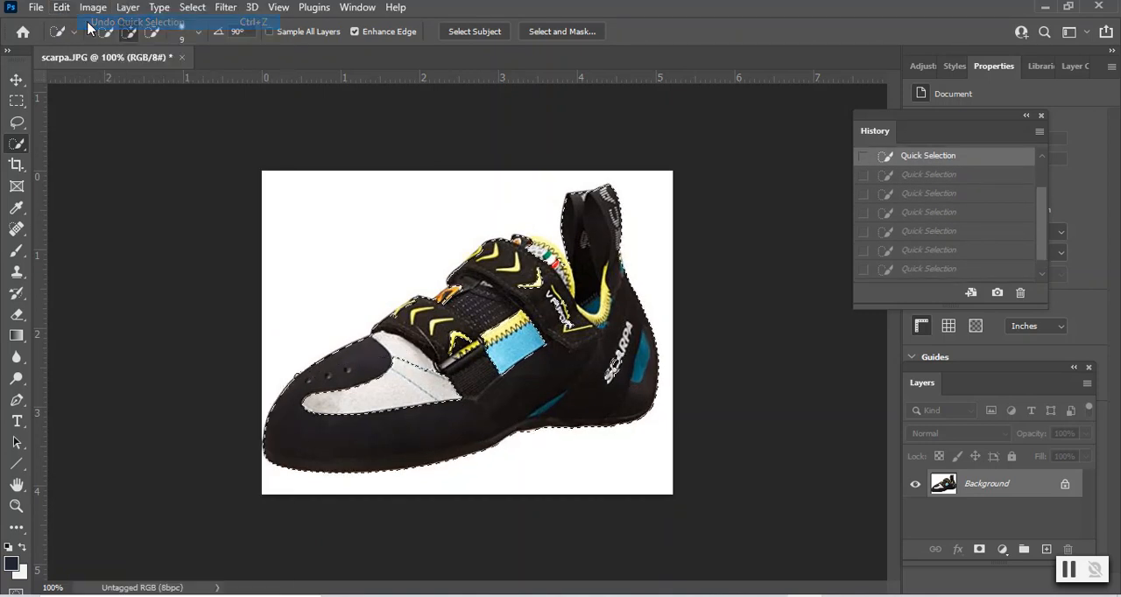
{"action": "left_click", "coordinate": [61, 8]}
{"action": "left_click", "coordinate": [90, 23]}
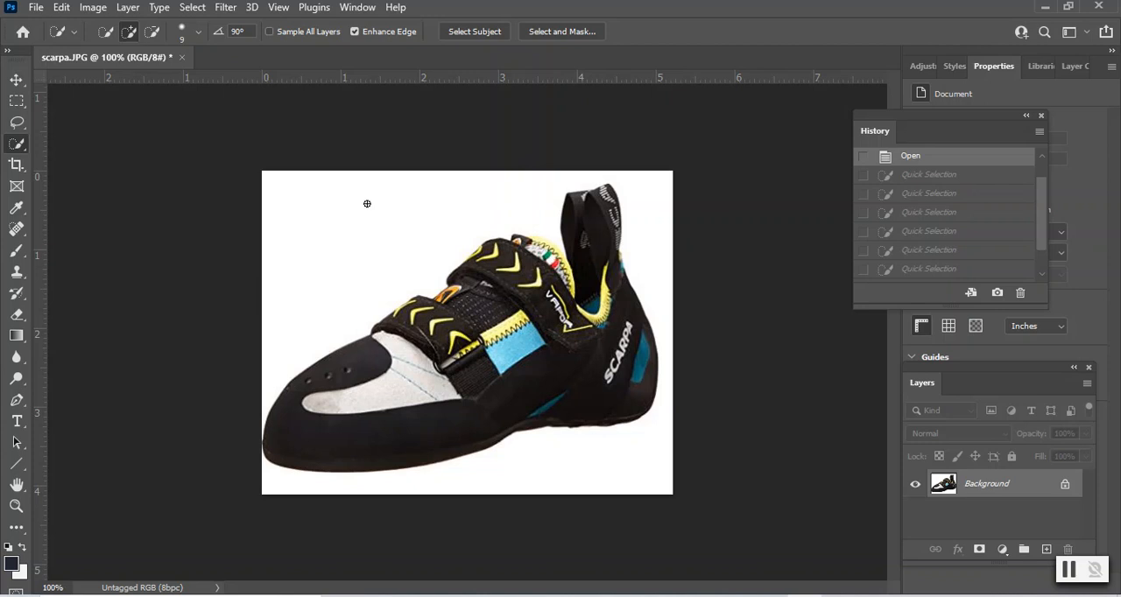
- Select the whole shoe with Select Subject and check the selection in Quick Mask mode before returning to standard mode
{"action": "left_click", "coordinate": [466, 33]}
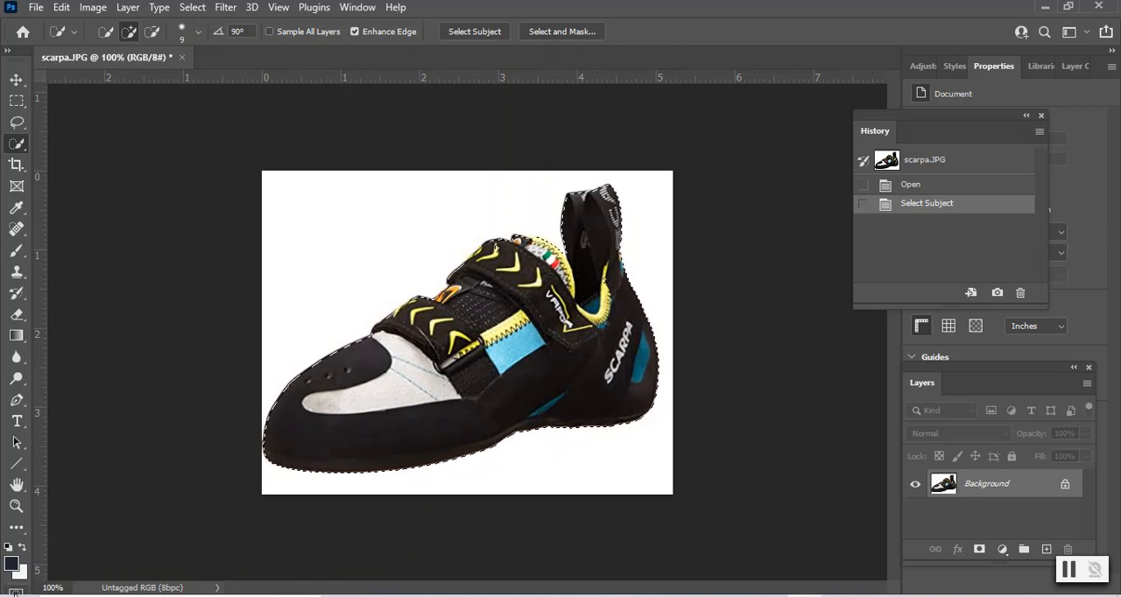
{"action": "left_click", "coordinate": [17, 592]}
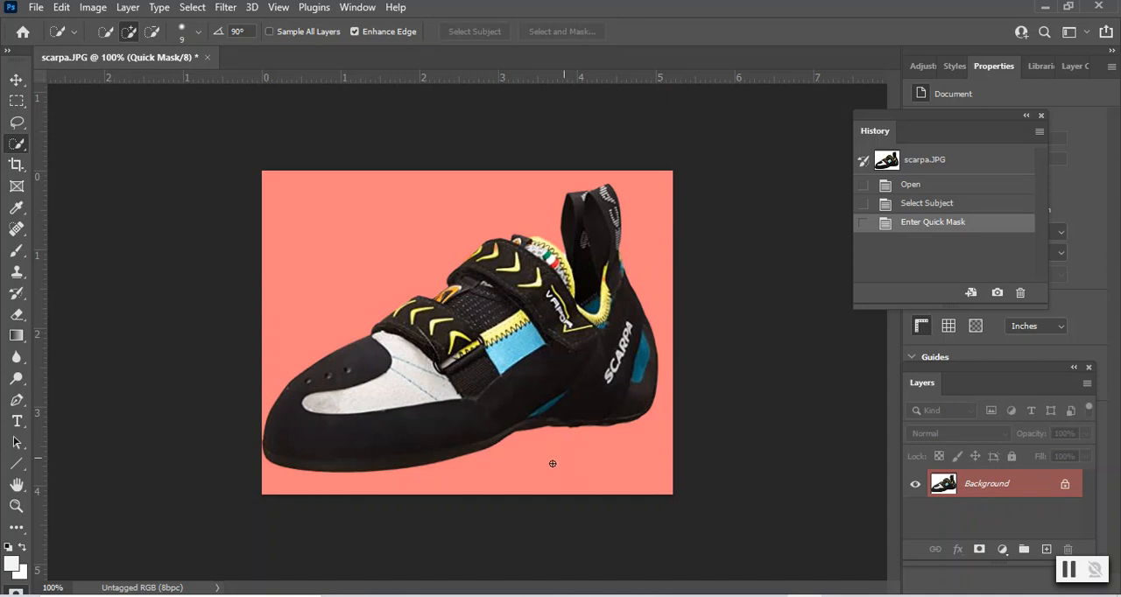
{"action": "left_click", "coordinate": [16, 592]}
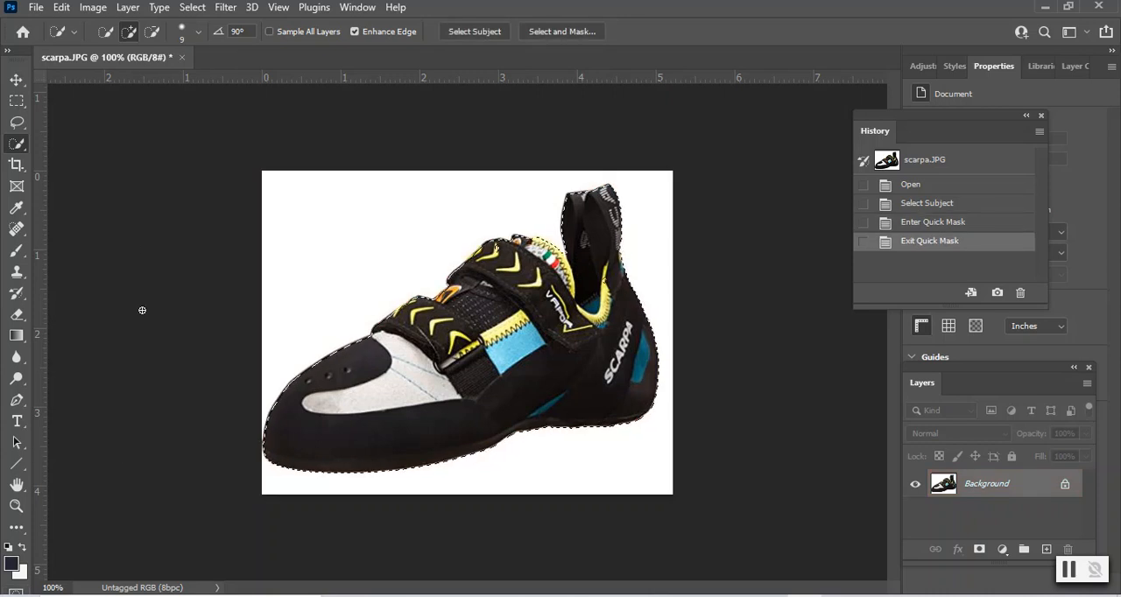
- Add a Solid Color fill layer from the shoe selection, using colour #202632, Normal mode and 100% opacity
{"action": "left_click", "coordinate": [128, 8]}
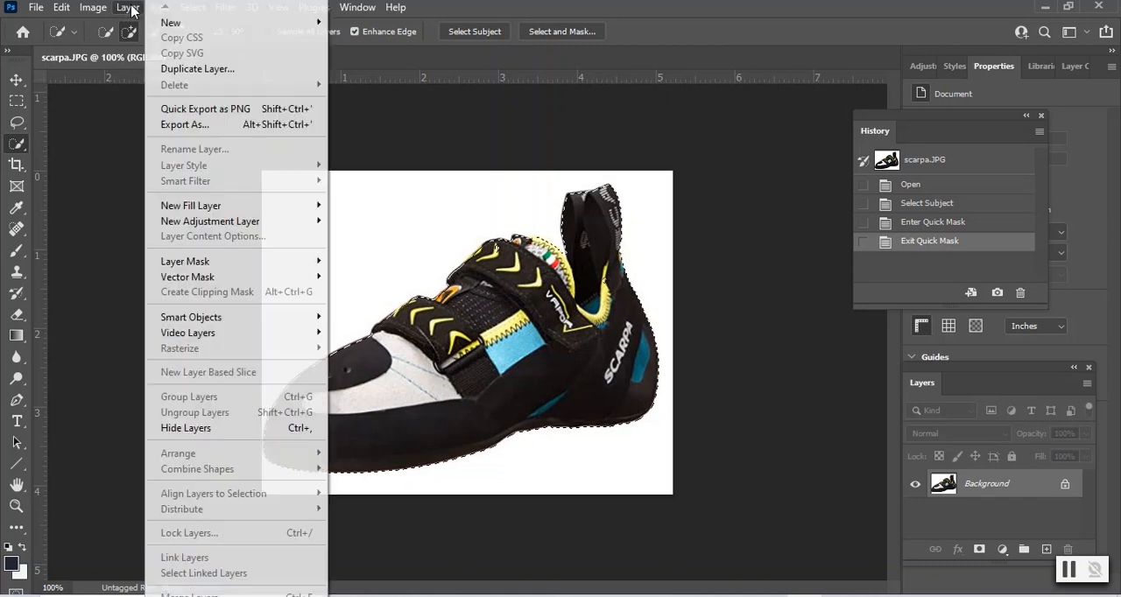
{"action": "mouse_move", "coordinate": [219, 207]}
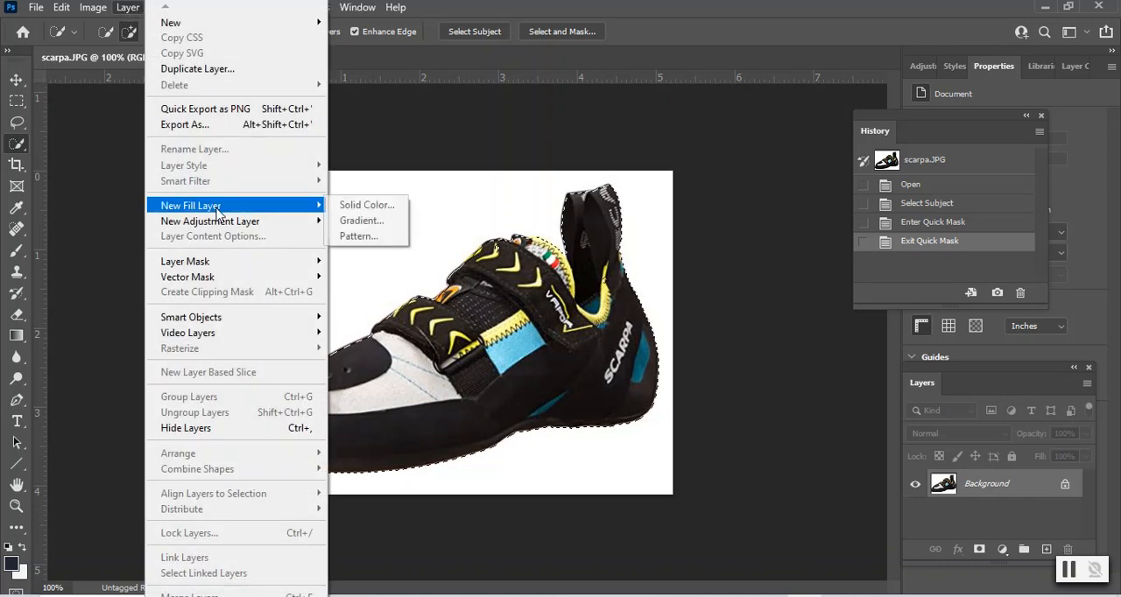
{"action": "left_click", "coordinate": [364, 206]}
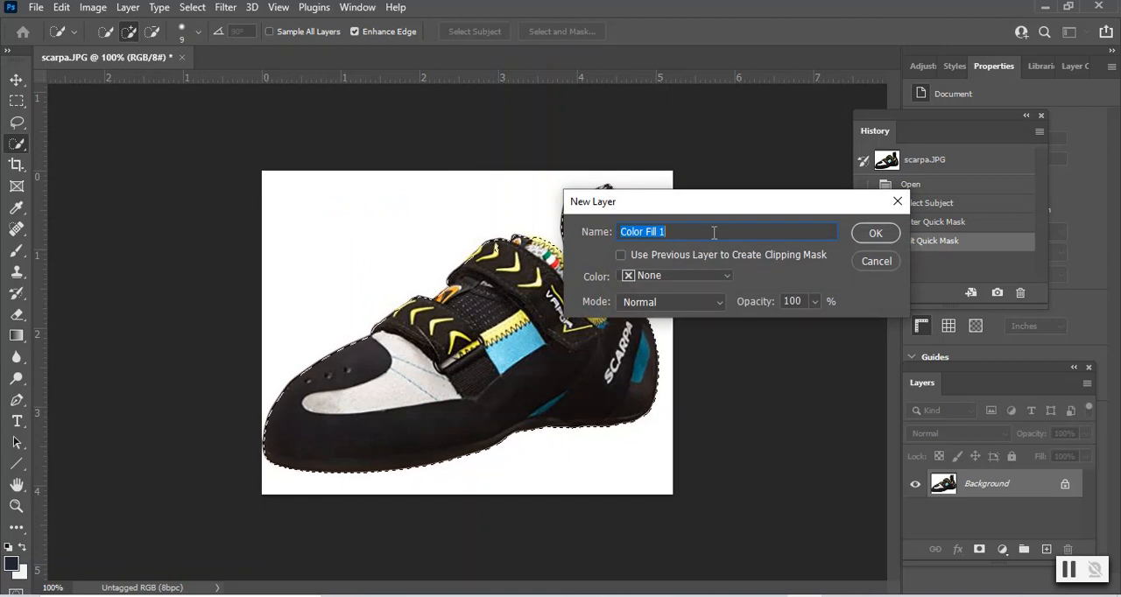
{"action": "left_click", "coordinate": [874, 238]}
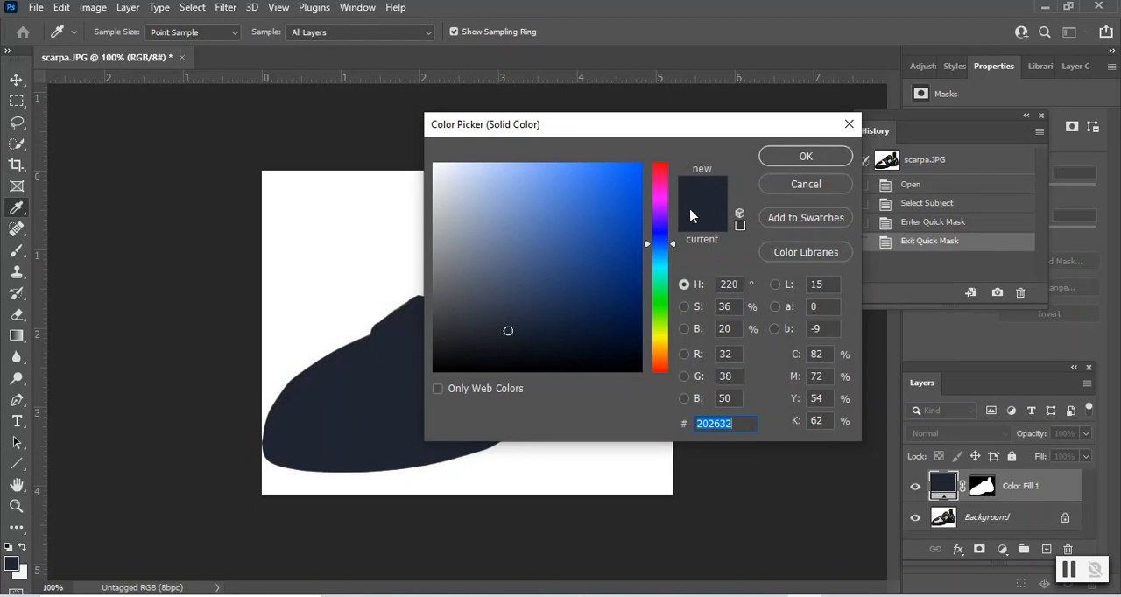
{"action": "left_click", "coordinate": [799, 157]}
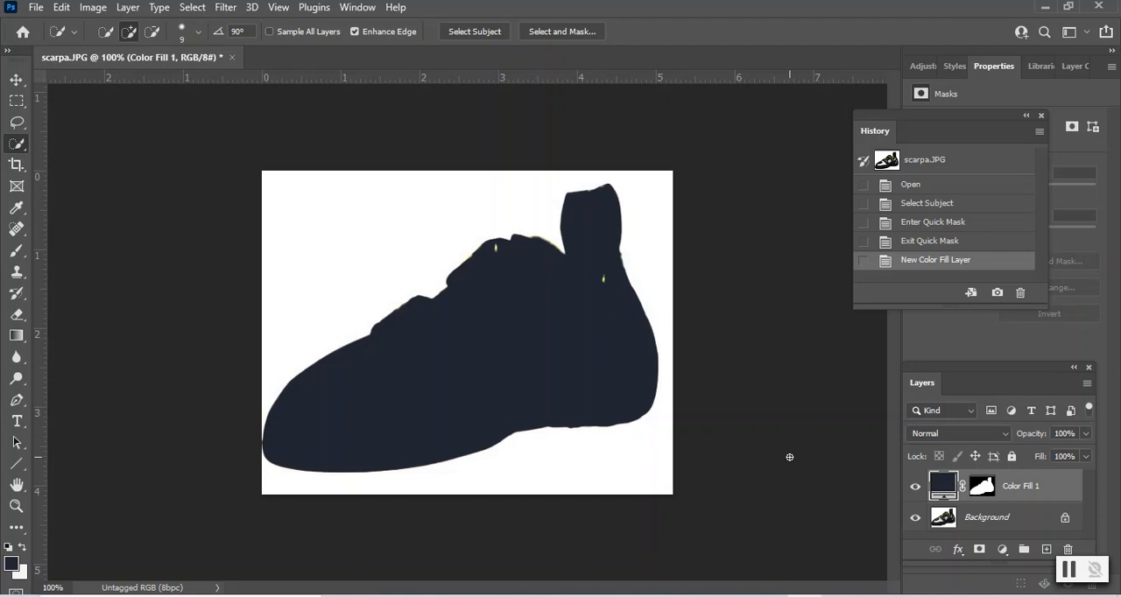
- Move the History panel clear of the Properties panel and select the fill layer's mask
{"action": "left_click_drag", "start_coordinate": [951, 135], "coordinate": [776, 47]}
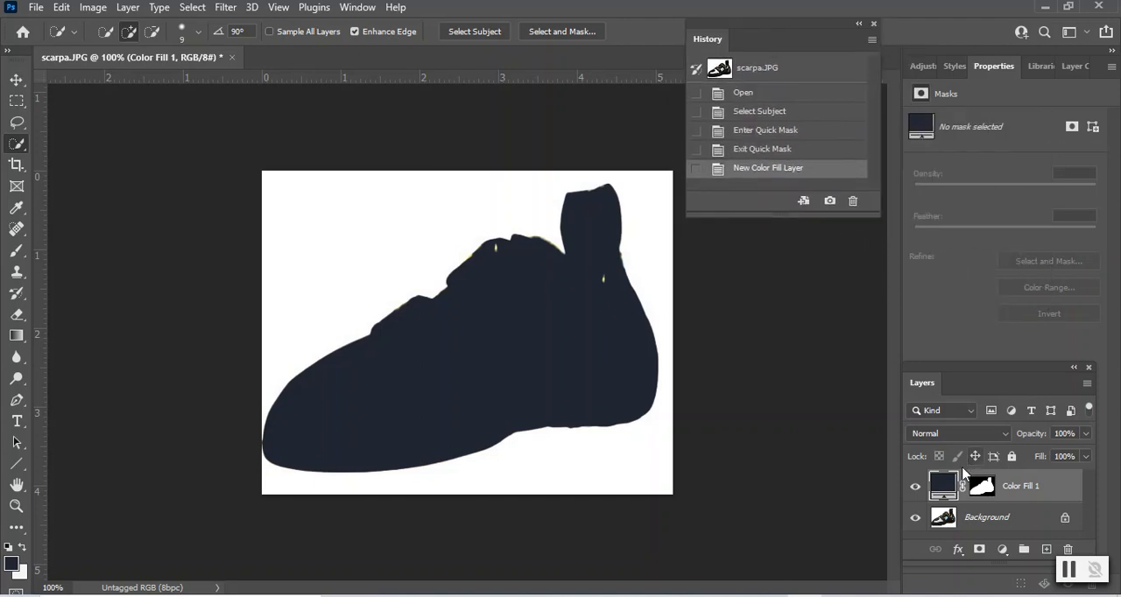
{"action": "left_click", "coordinate": [985, 489]}
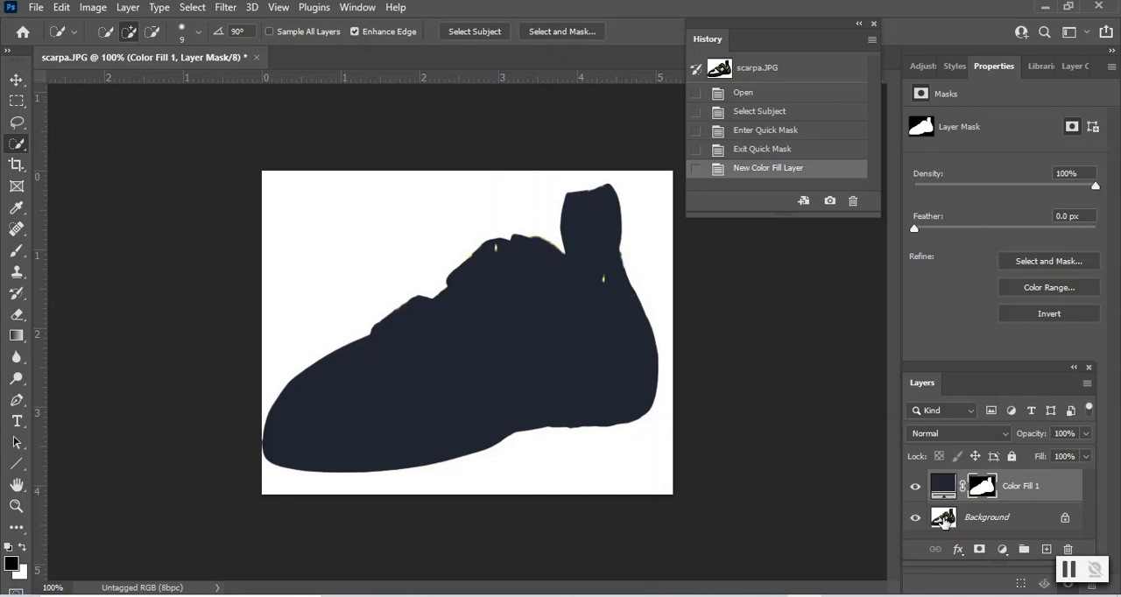
- Hide the Background and colour fill layers, then show each again to compare their contents
{"action": "left_click", "coordinate": [916, 519]}
{"action": "left_click", "coordinate": [915, 487]}
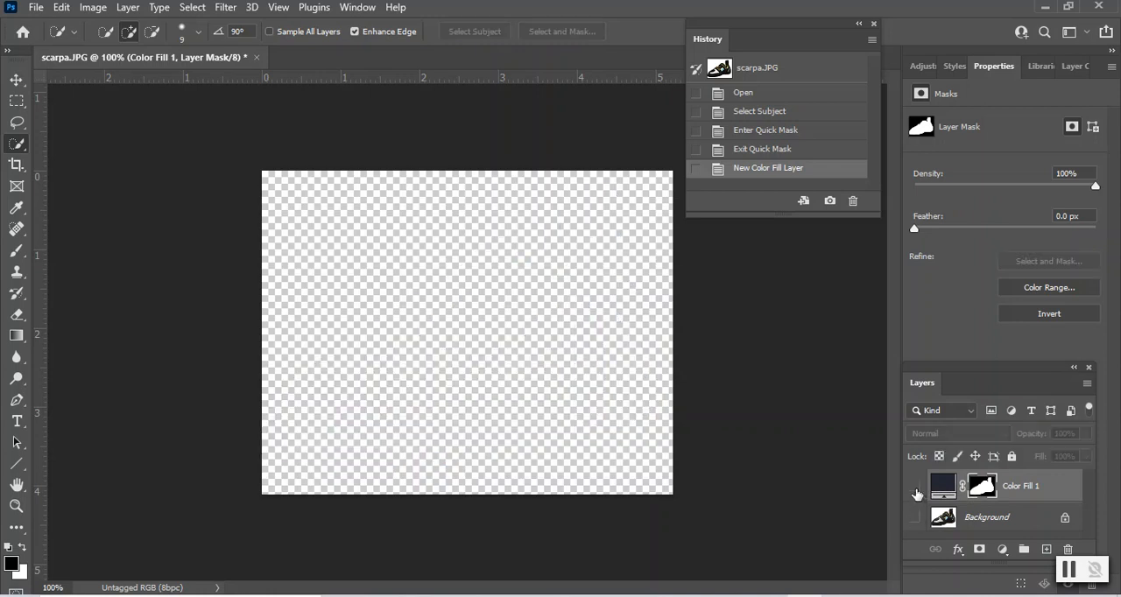
{"action": "left_click", "coordinate": [916, 519]}
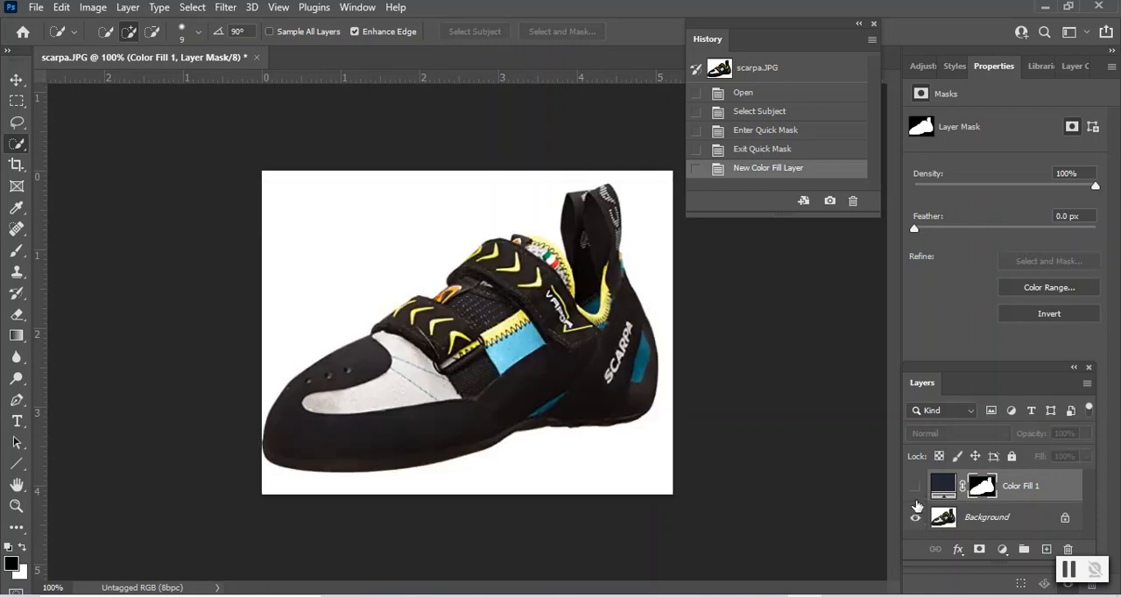
{"action": "left_click", "coordinate": [916, 488]}
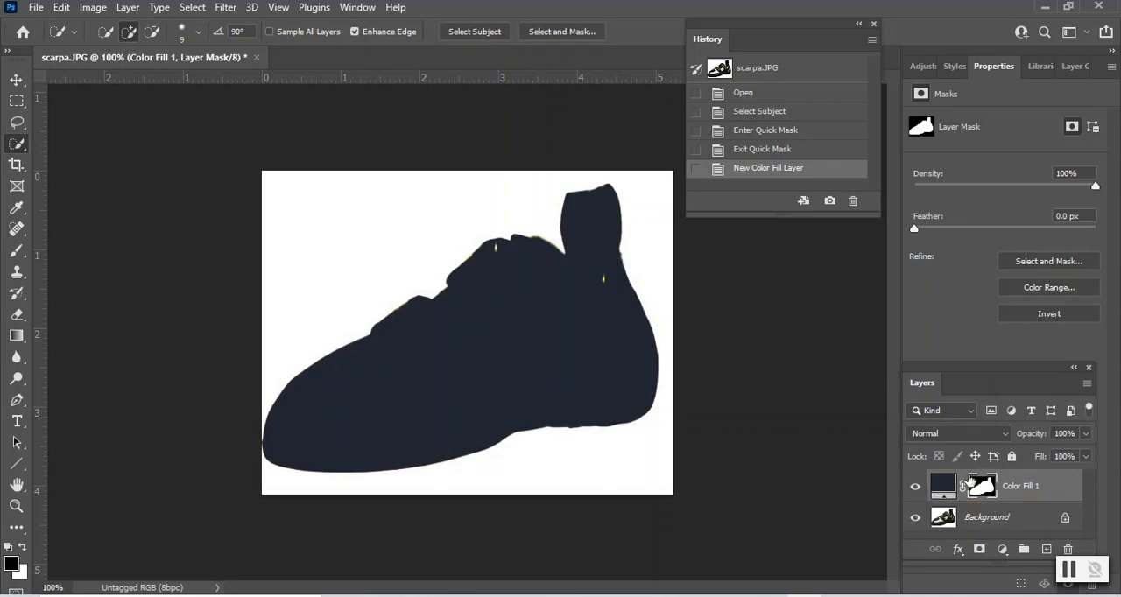
- Select the colour fill layer's mask and invert it so the fill covers the area around the shoe
{"action": "left_click", "coordinate": [937, 484]}
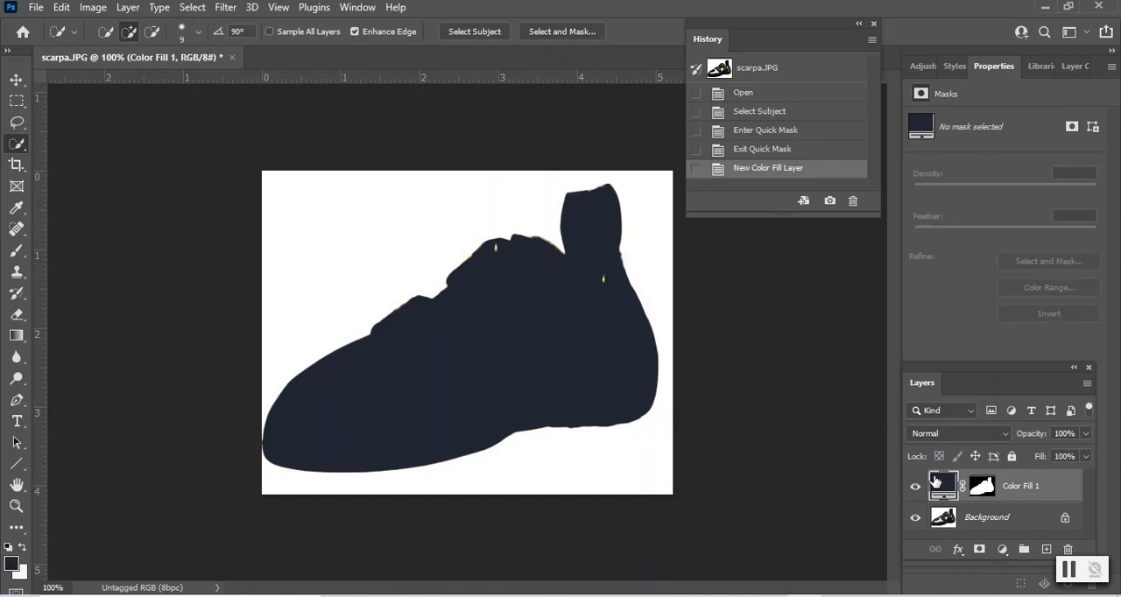
{"action": "left_click", "coordinate": [981, 493]}
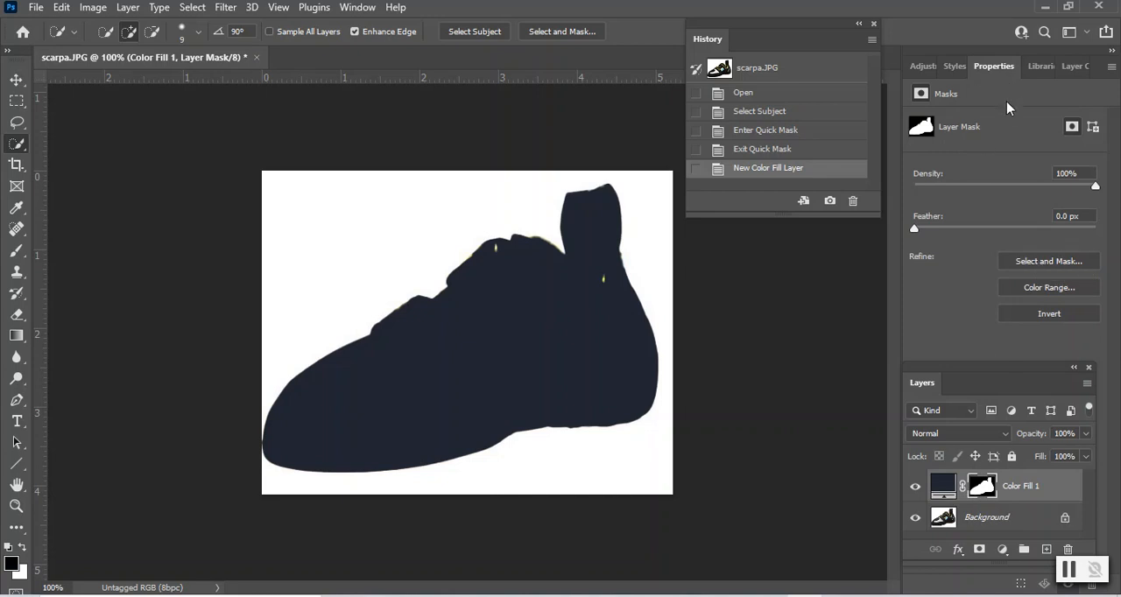
{"action": "left_click", "coordinate": [1038, 315]}
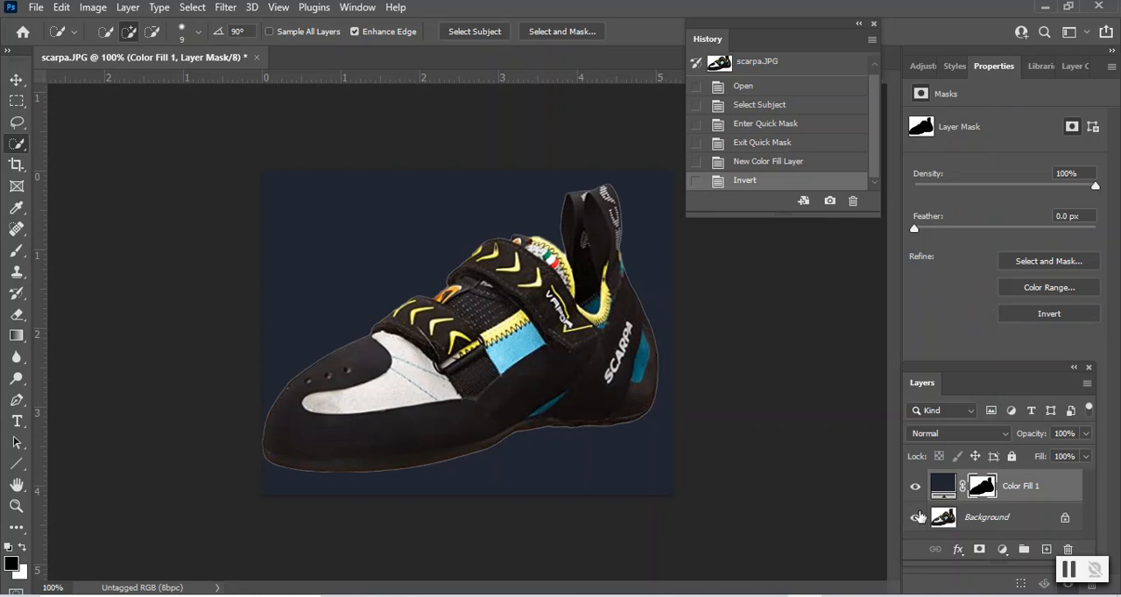
- Hide the Background layer and show it again, and do the same with the colour fill layer to compare the inverted mask
{"action": "left_click", "coordinate": [916, 518]}
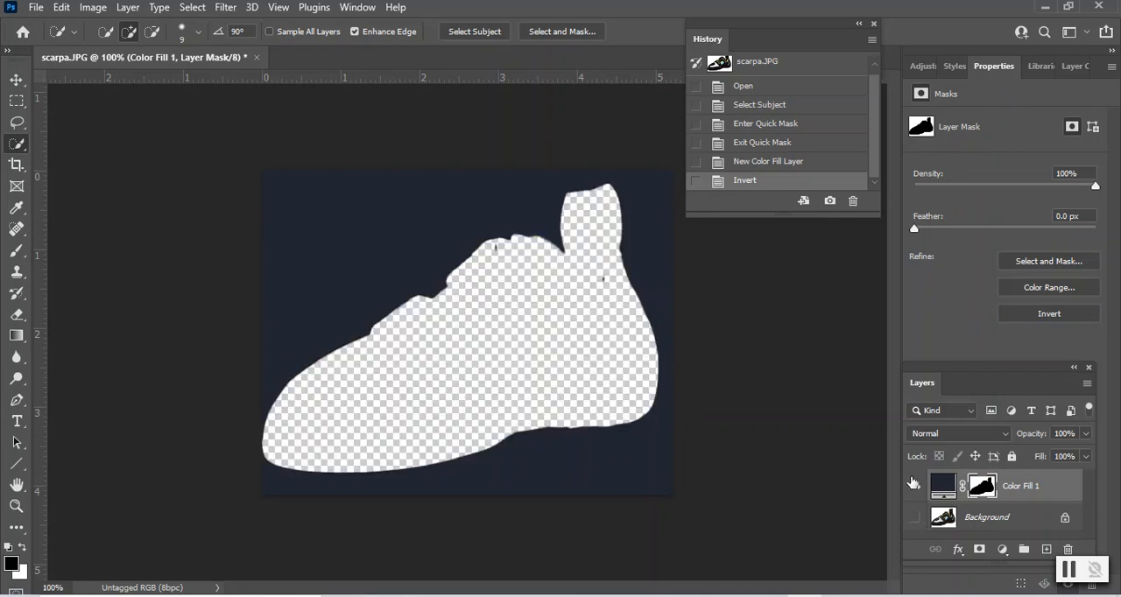
{"action": "left_click", "coordinate": [915, 517]}
{"action": "left_click", "coordinate": [917, 483]}
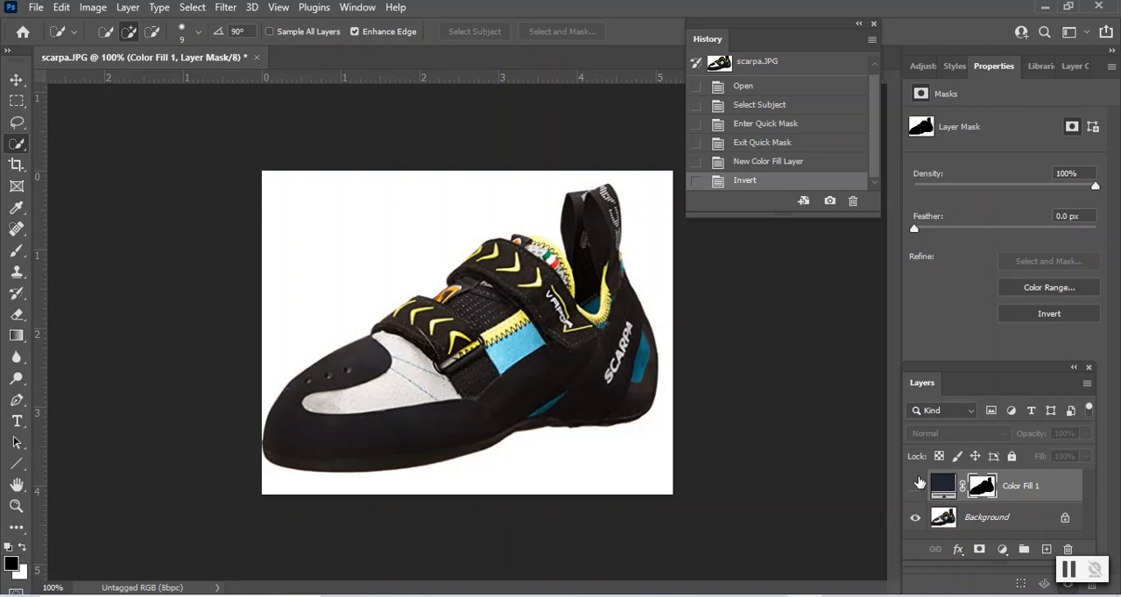
{"action": "left_click", "coordinate": [918, 486]}
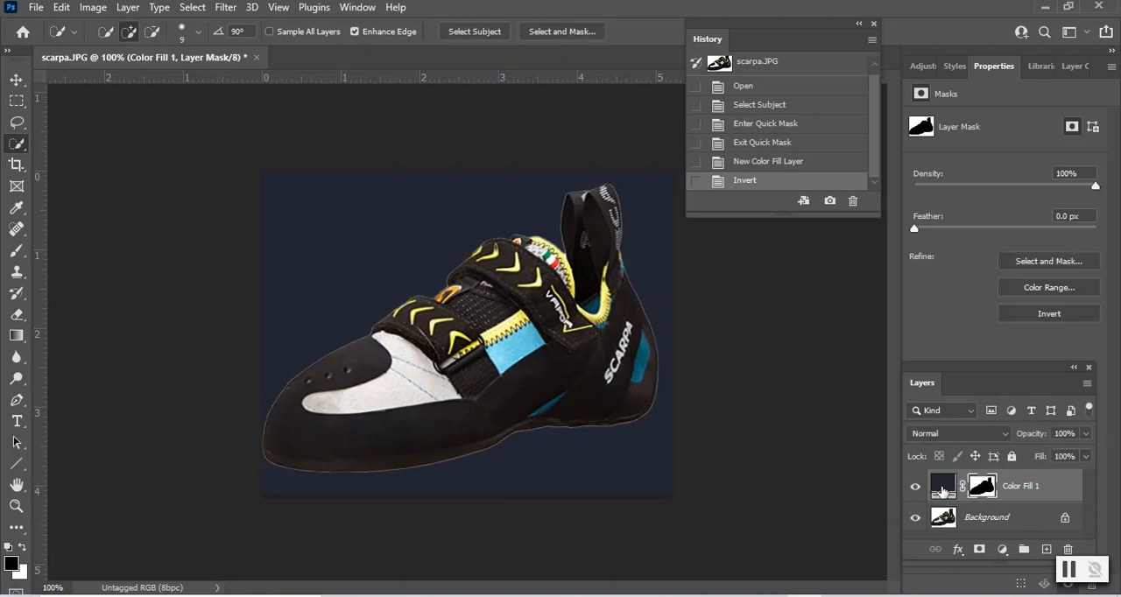
- Change the solid colour fill layer's colour to a dark green by shifting its hue
{"action": "double_click", "coordinate": [942, 488]}
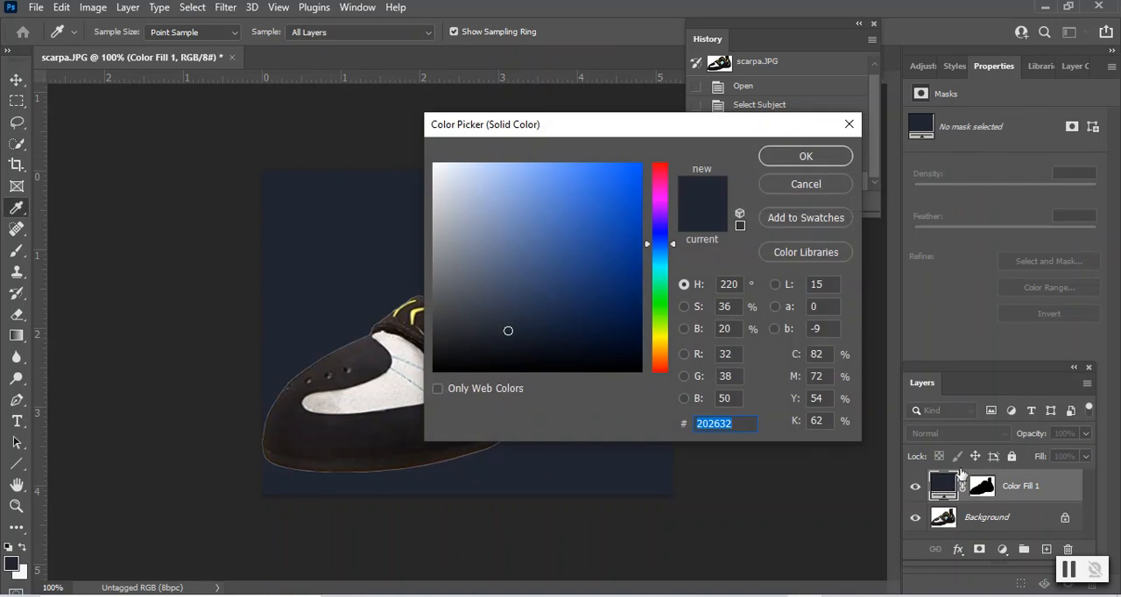
{"action": "left_click", "coordinate": [847, 127]}
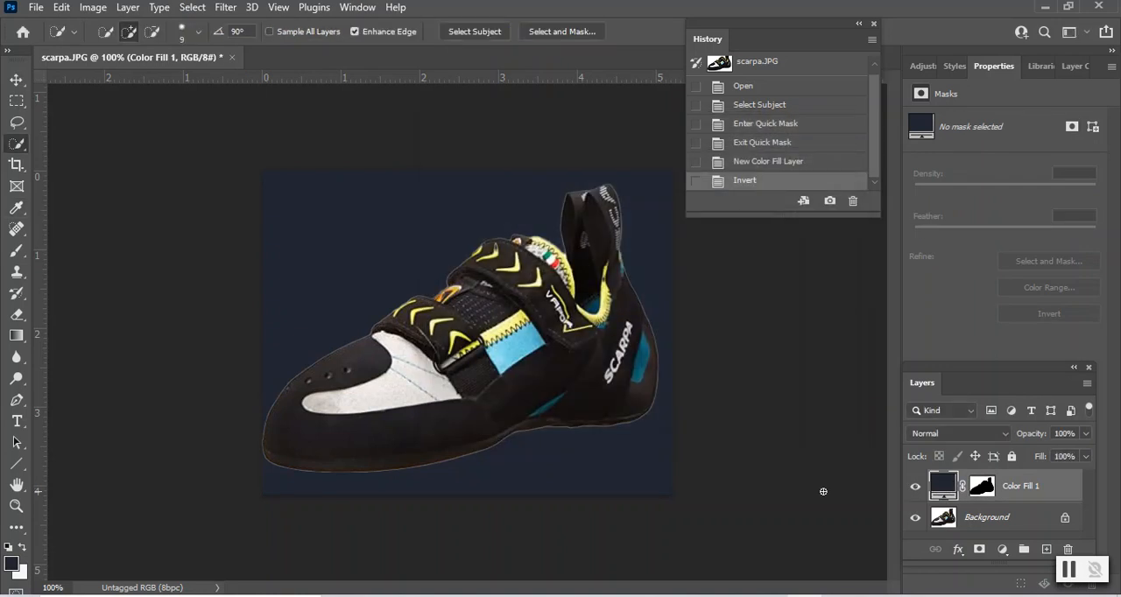
{"action": "double_click", "coordinate": [944, 486]}
{"action": "left_click_drag", "start_coordinate": [674, 251], "coordinate": [673, 175]}
{"action": "left_click_drag", "start_coordinate": [672, 187], "coordinate": [655, 311]}
{"action": "left_click", "coordinate": [777, 164]}
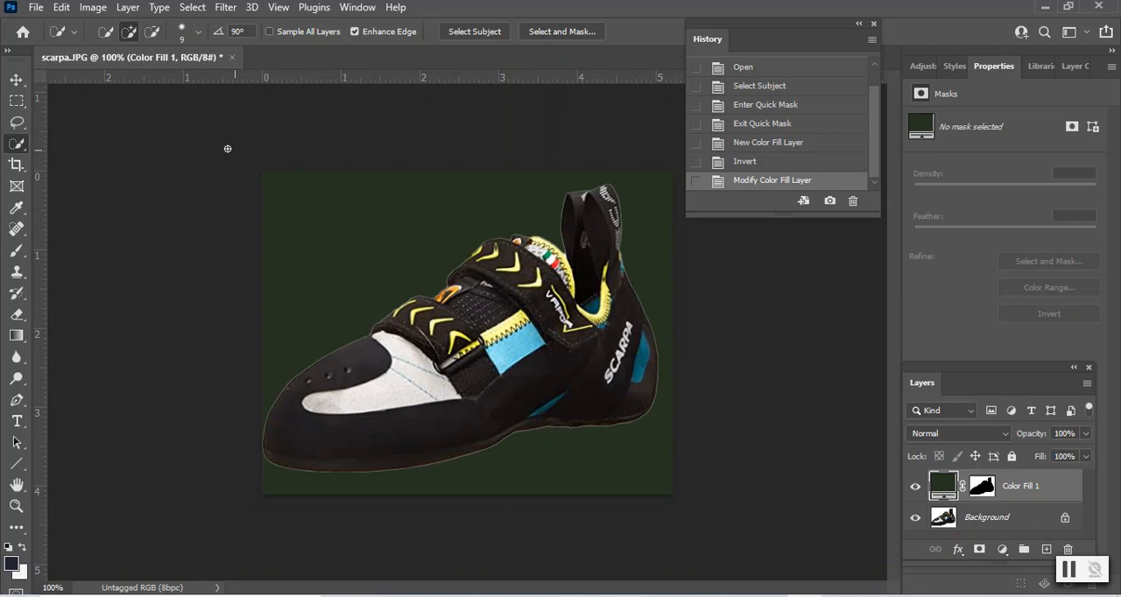
- Add a Pattern fill layer above the colour fill, named Pattern Fill 1, in Normal mode at 100% opacity
{"action": "left_click", "coordinate": [127, 8]}
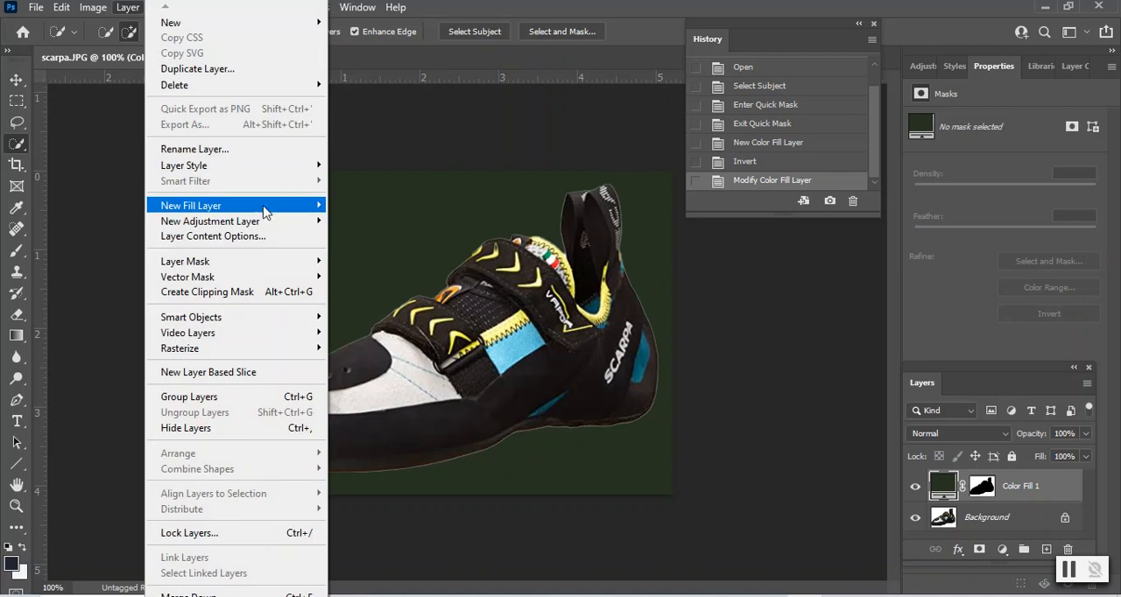
{"action": "mouse_move", "coordinate": [317, 210]}
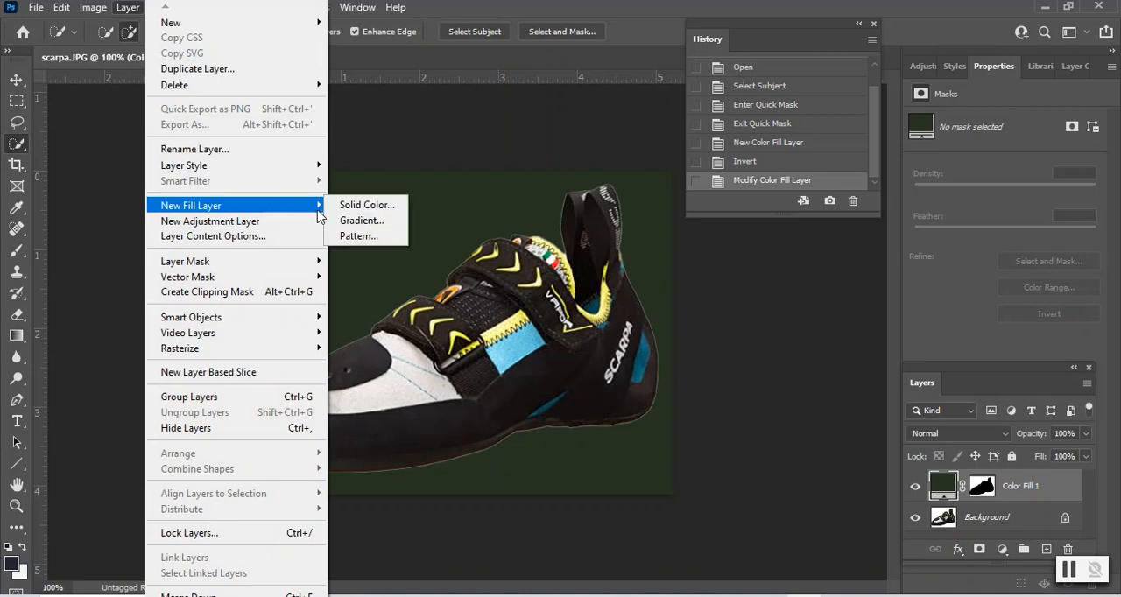
{"action": "left_click", "coordinate": [356, 236]}
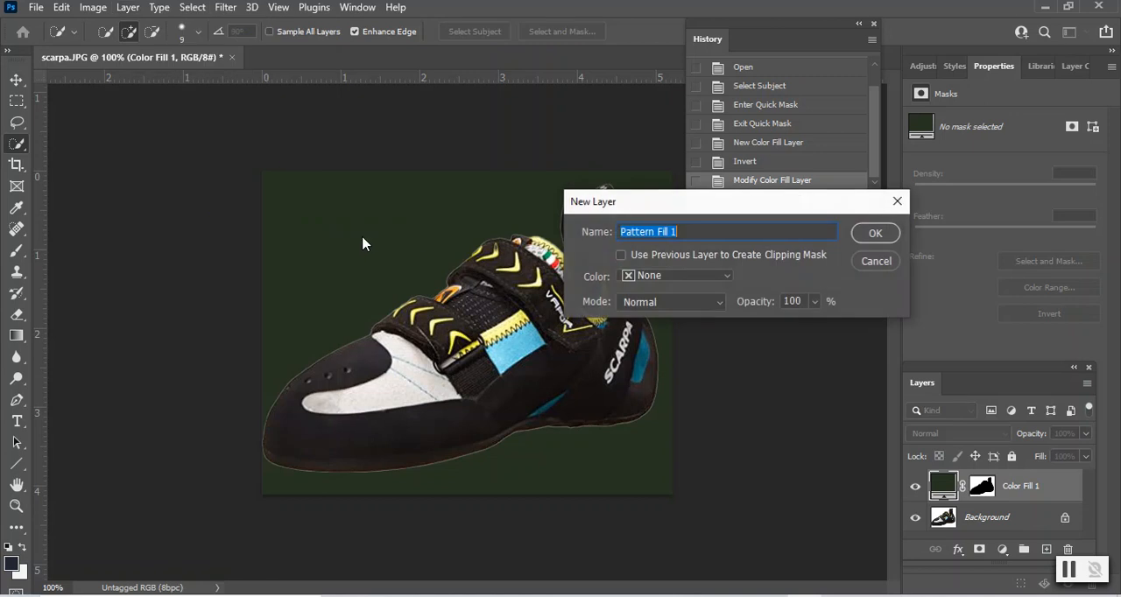
{"action": "left_click", "coordinate": [886, 237]}
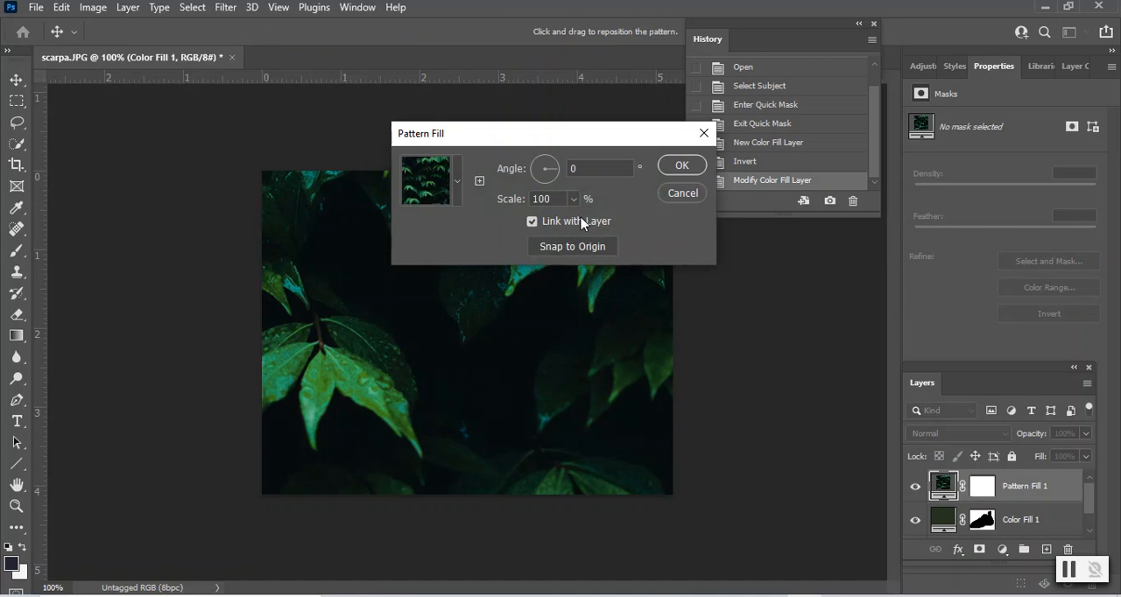
- Fill the pattern layer with the third pattern of the Water group, at 100% scale and 0° angle
{"action": "left_click", "coordinate": [459, 184]}
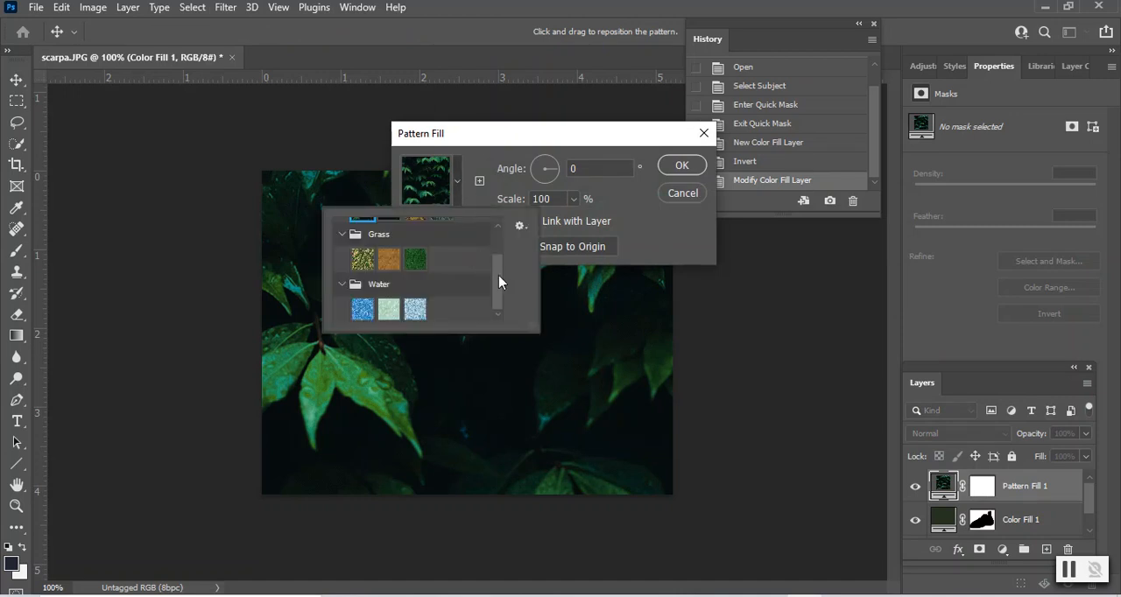
{"action": "left_click", "coordinate": [520, 225]}
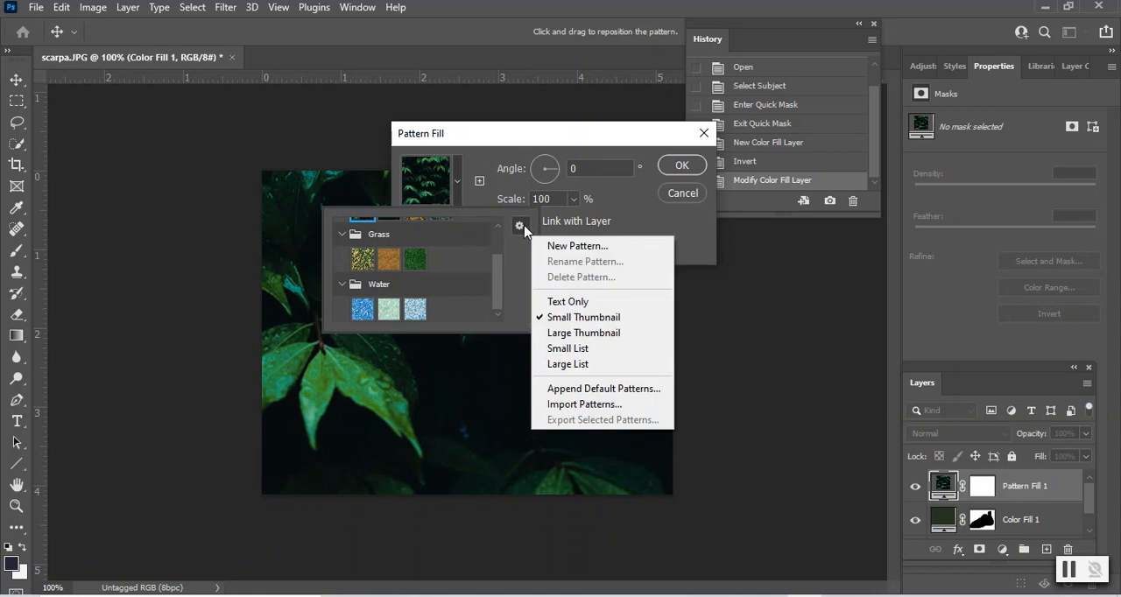
{"action": "left_click", "coordinate": [499, 253]}
{"action": "left_click_drag", "start_coordinate": [500, 272], "coordinate": [498, 243]}
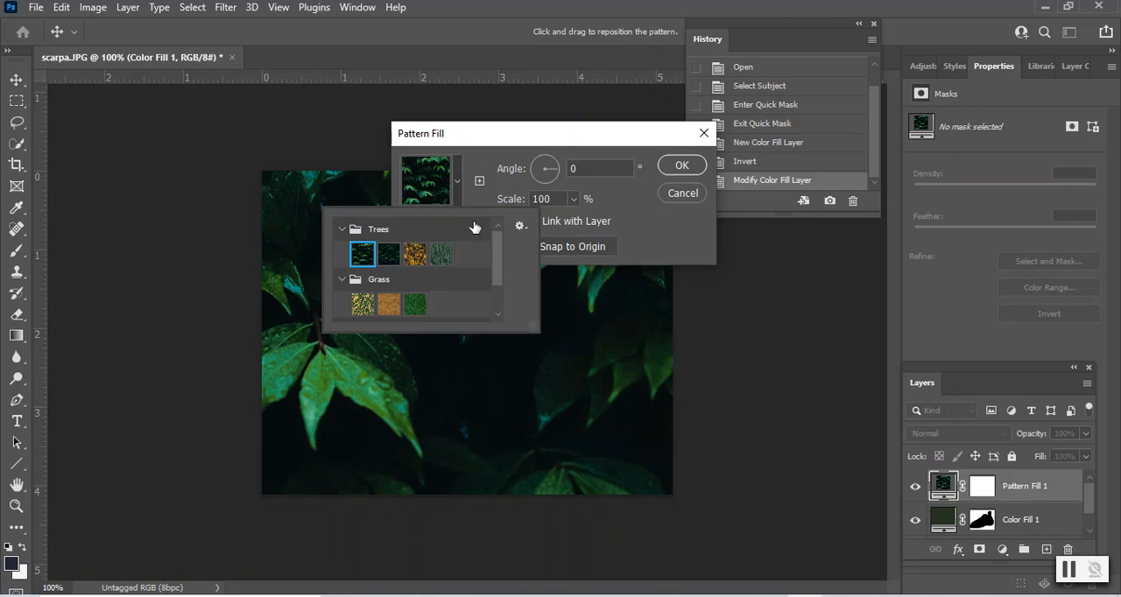
{"action": "left_click_drag", "start_coordinate": [494, 249], "coordinate": [491, 288]}
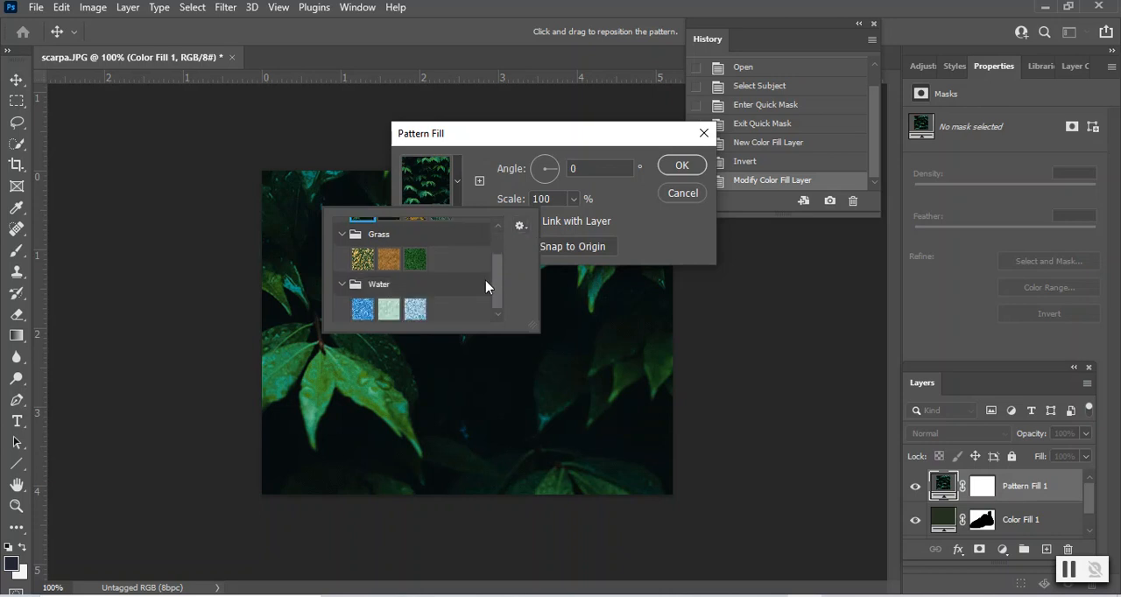
{"action": "left_click", "coordinate": [415, 309]}
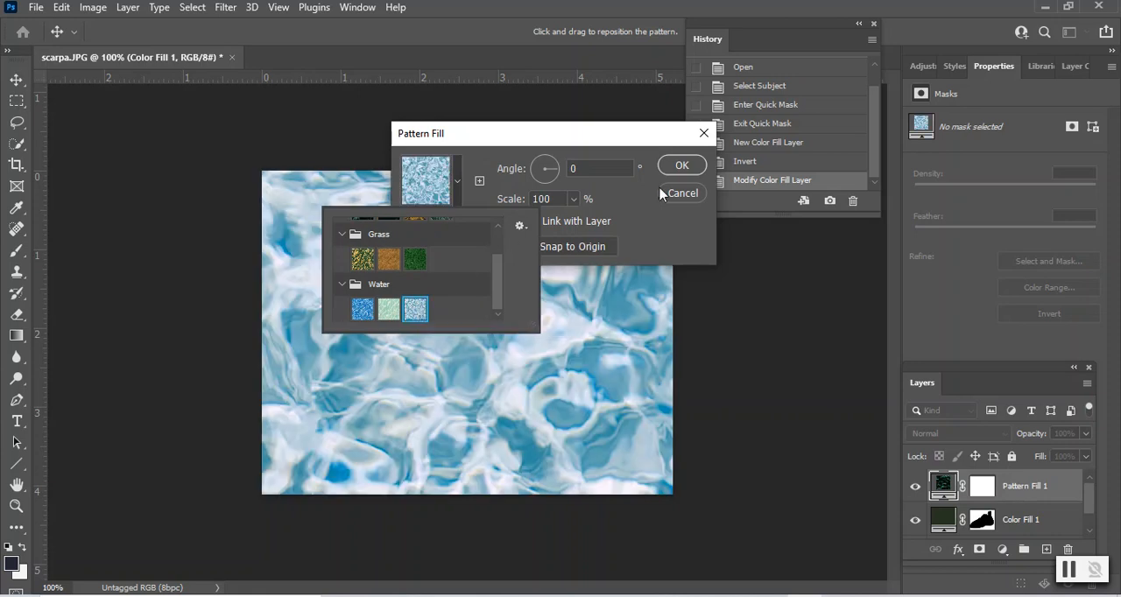
{"action": "left_click", "coordinate": [680, 166]}
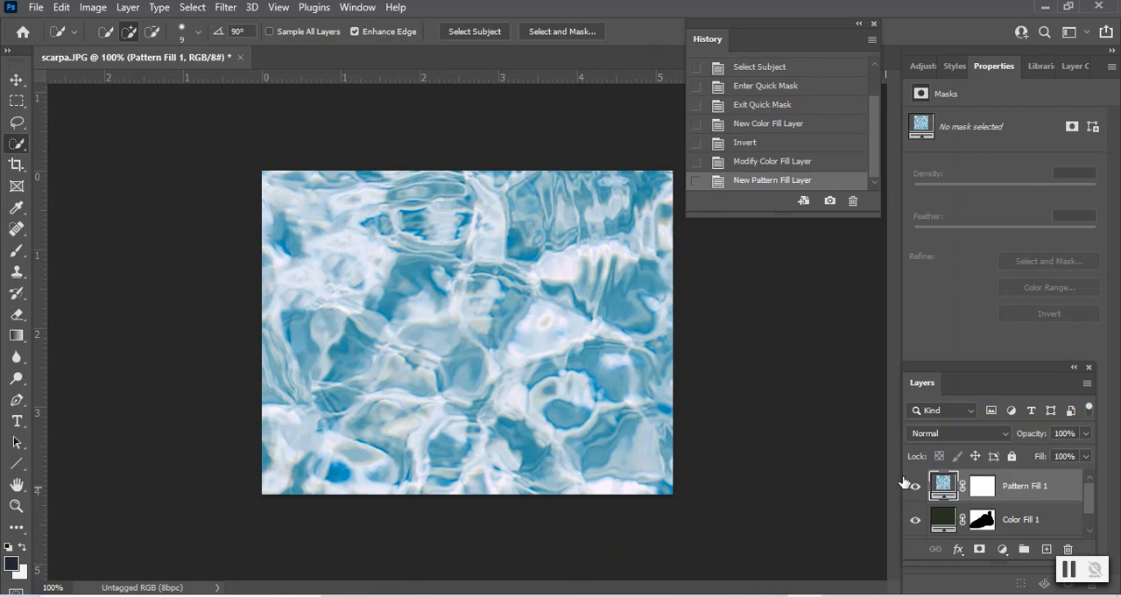
- Hide the colour fill layer and move its mask onto the pattern fill layer, replacing the existing mask
{"action": "left_click", "coordinate": [917, 524]}
{"action": "left_click_drag", "start_coordinate": [984, 522], "coordinate": [981, 487]}
{"action": "left_click", "coordinate": [482, 235]}
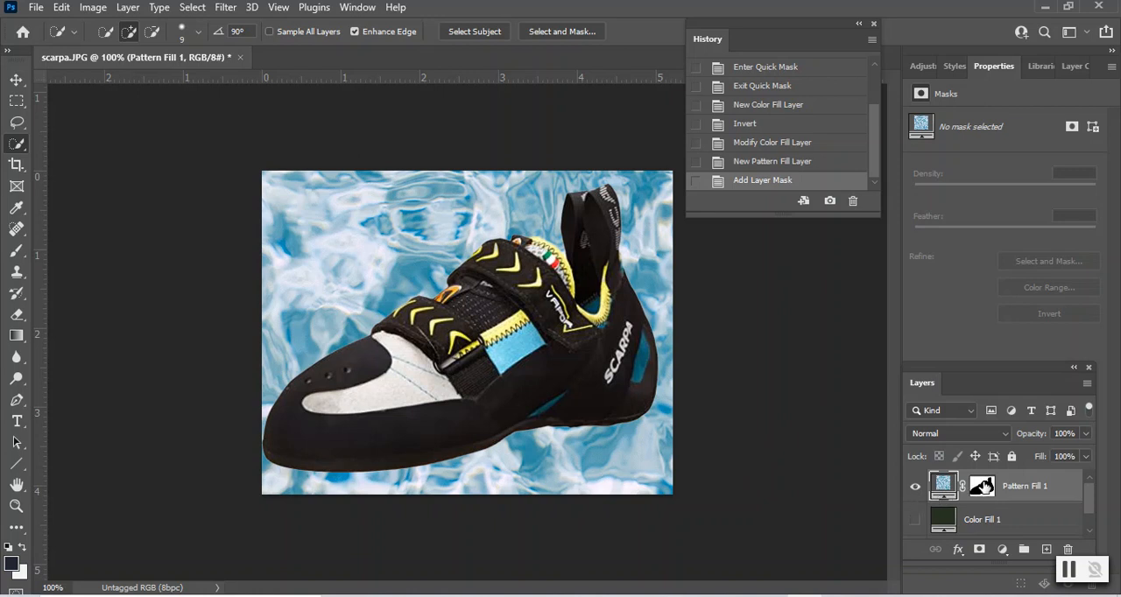
- Move the mask back to the colour fill layer, hide the pattern fill layer and show the colour fill layer
{"action": "left_click_drag", "start_coordinate": [984, 487], "coordinate": [990, 526]}
{"action": "left_click", "coordinate": [915, 487]}
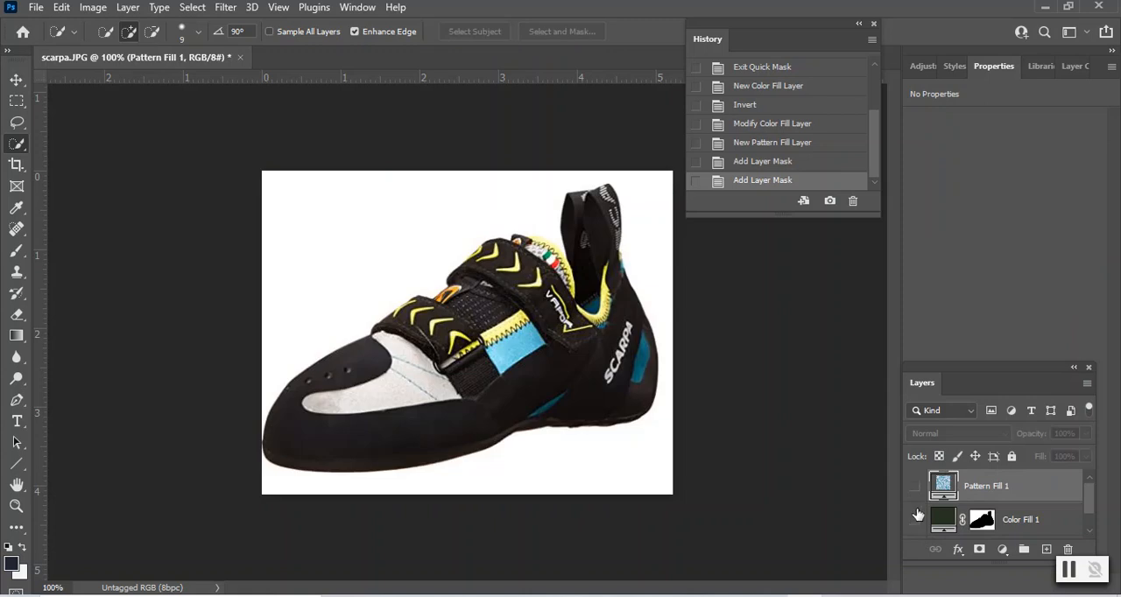
{"action": "left_click", "coordinate": [915, 521]}
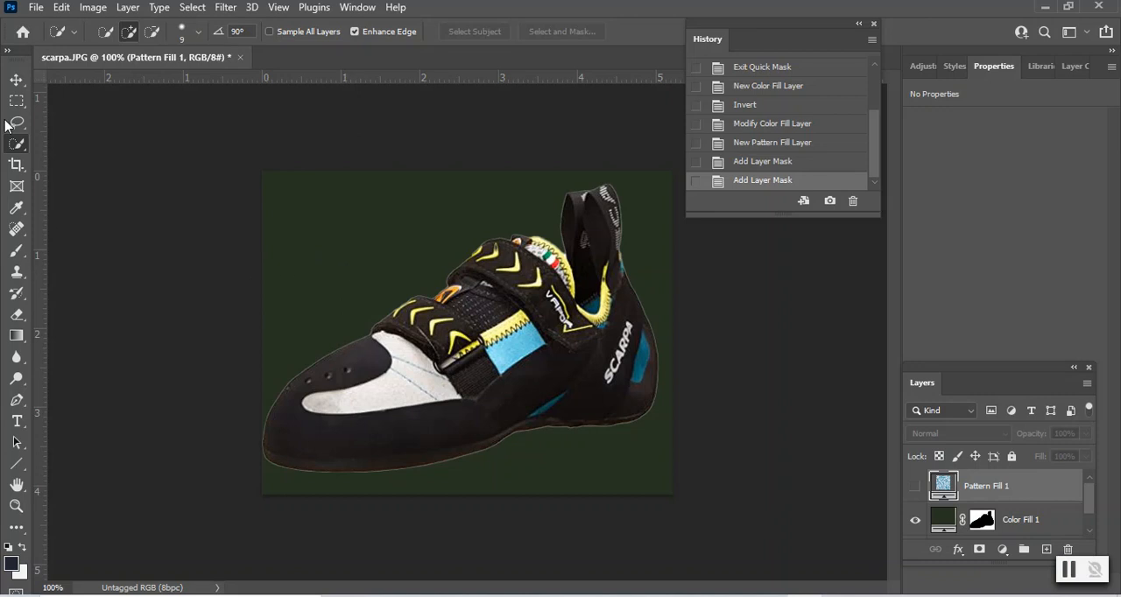
- Start saving a copy of the image on the computer and choose JPEG as its file format
{"action": "left_click", "coordinate": [37, 9]}
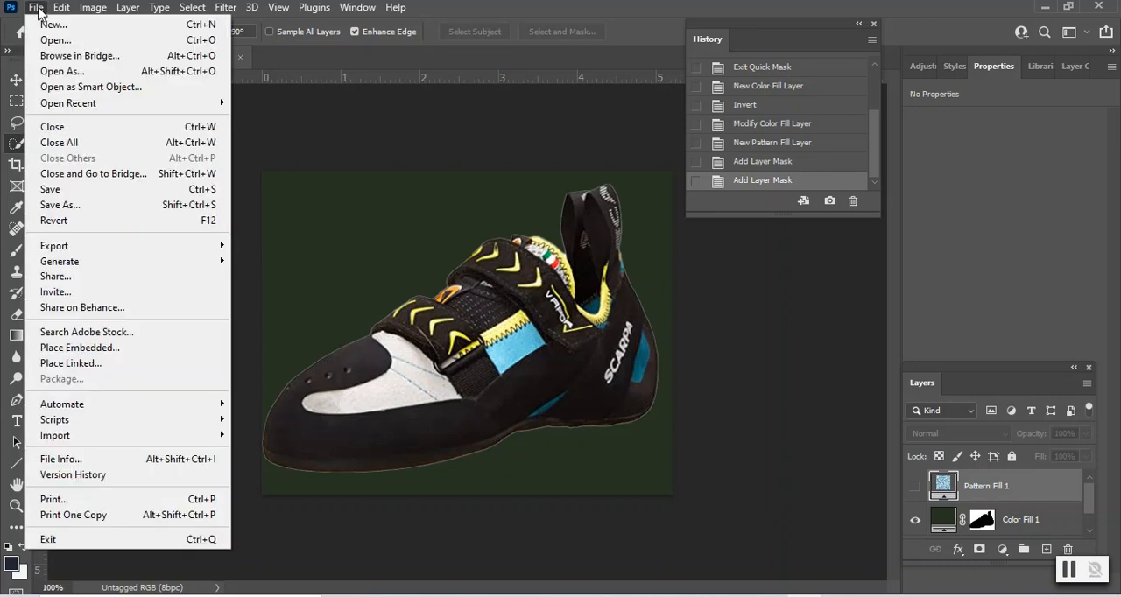
{"action": "left_click", "coordinate": [84, 207]}
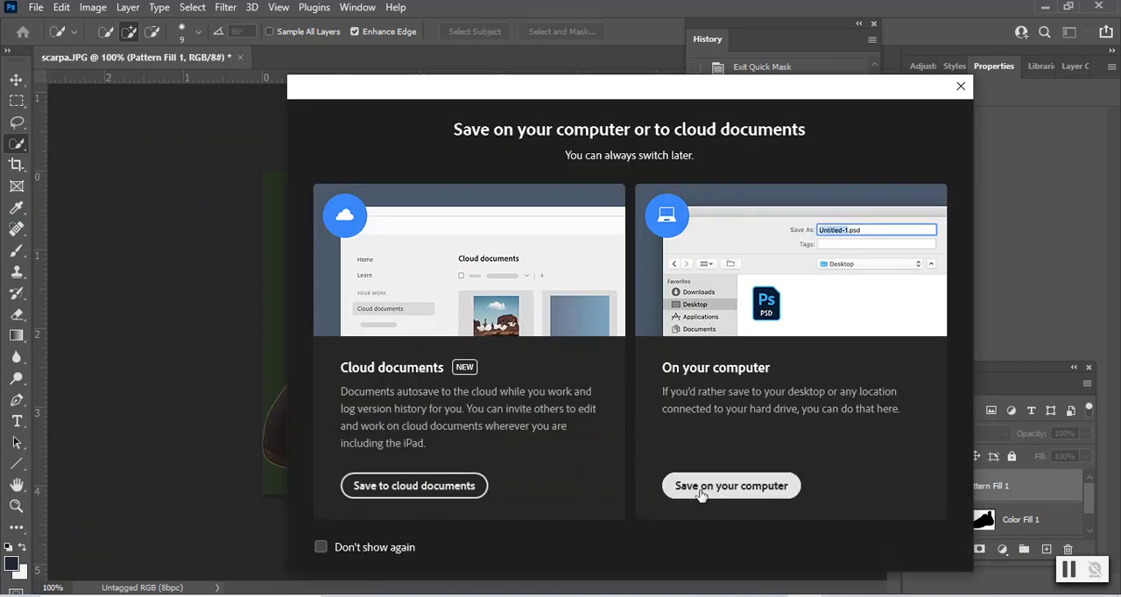
{"action": "left_click", "coordinate": [718, 487]}
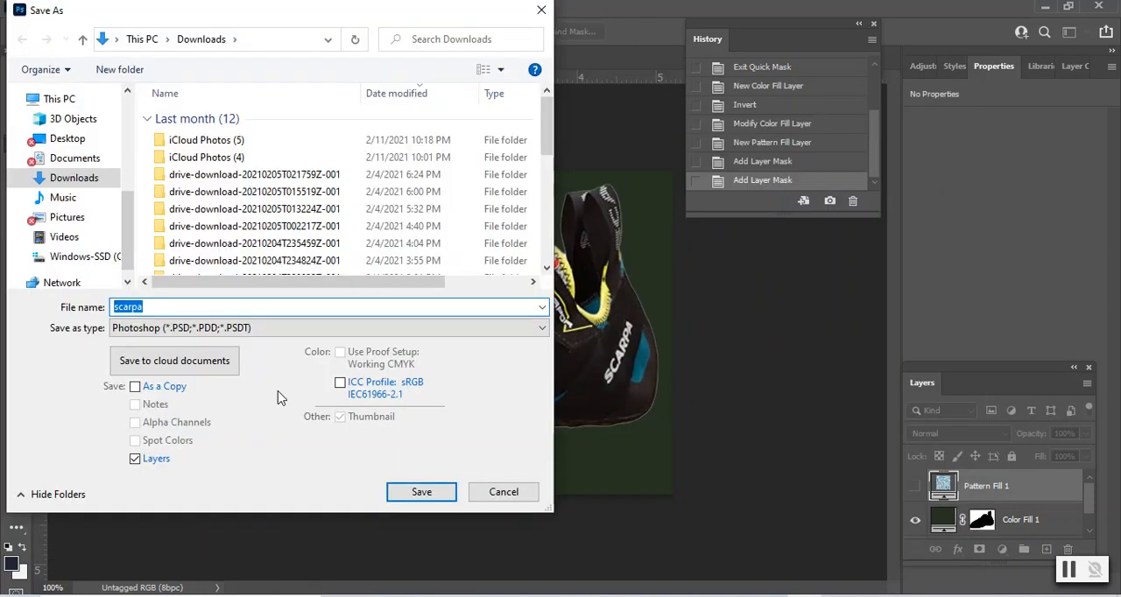
{"action": "left_click", "coordinate": [259, 331]}
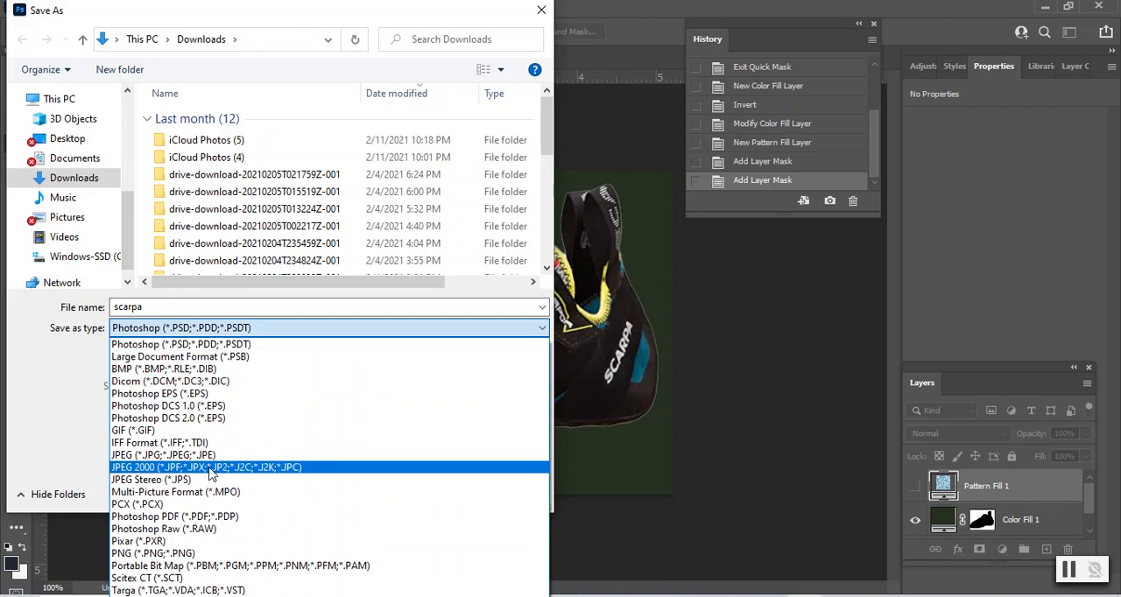
{"action": "left_click", "coordinate": [176, 459]}
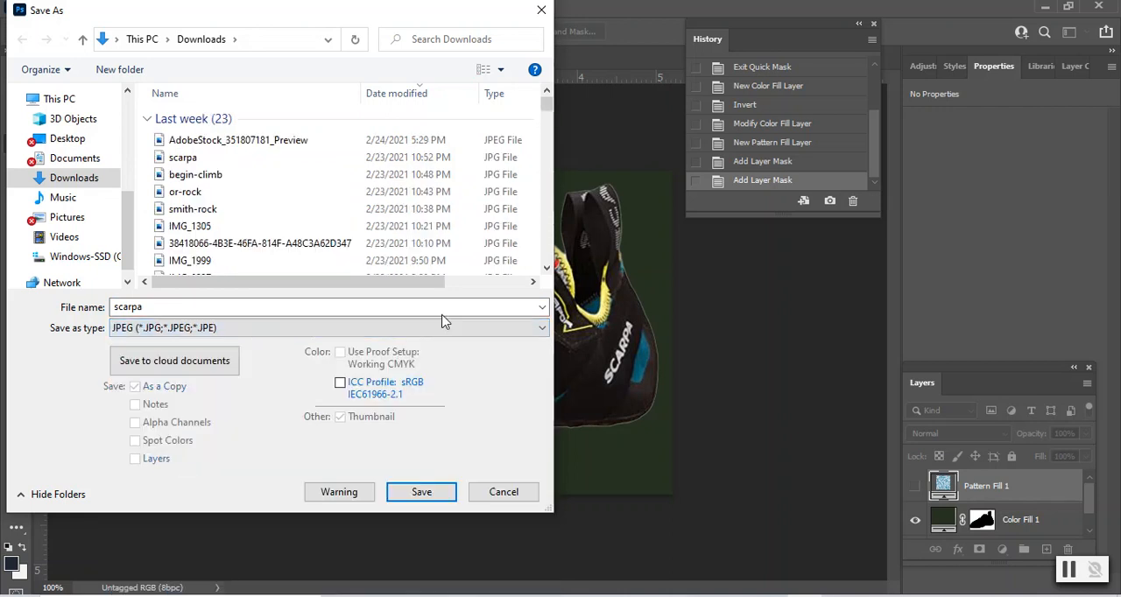
- Name the JPEG copy scarpa_edited and save it in the Pictures folder
{"action": "double_click", "coordinate": [160, 310]}
{"action": "left_click", "coordinate": [151, 307]}
{"action": "type", "text": "_edited"}
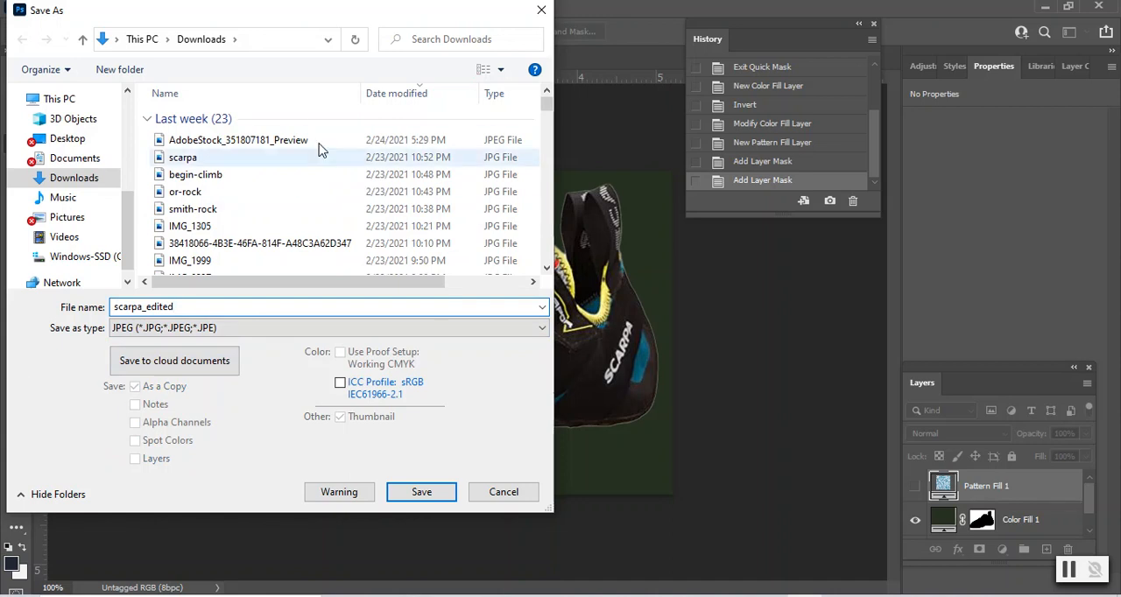
{"action": "left_click", "coordinate": [100, 220]}
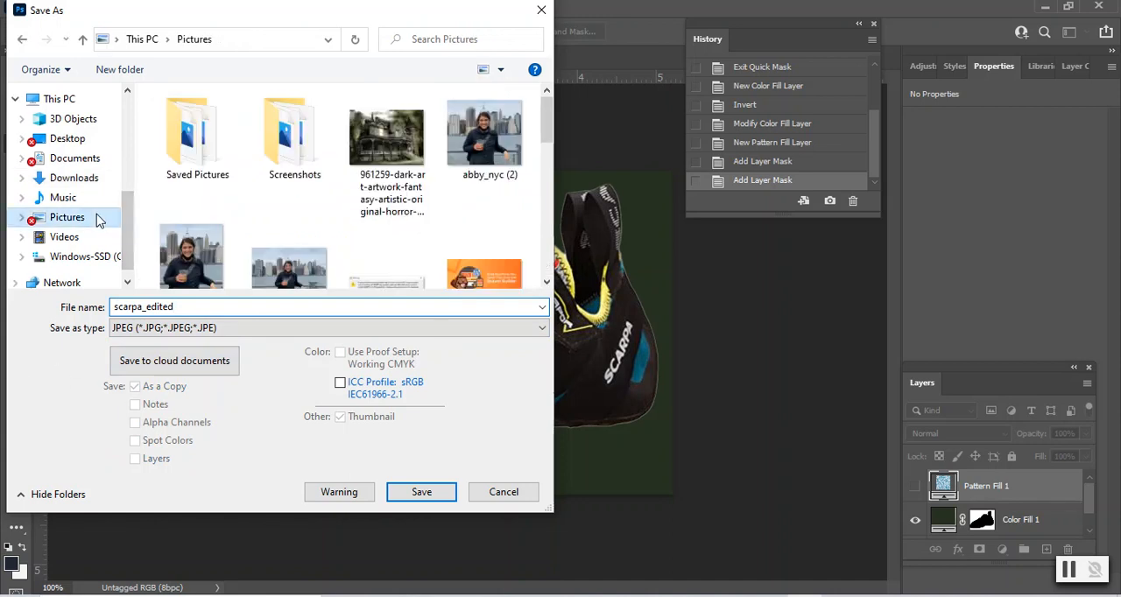
{"action": "left_click", "coordinate": [422, 492]}
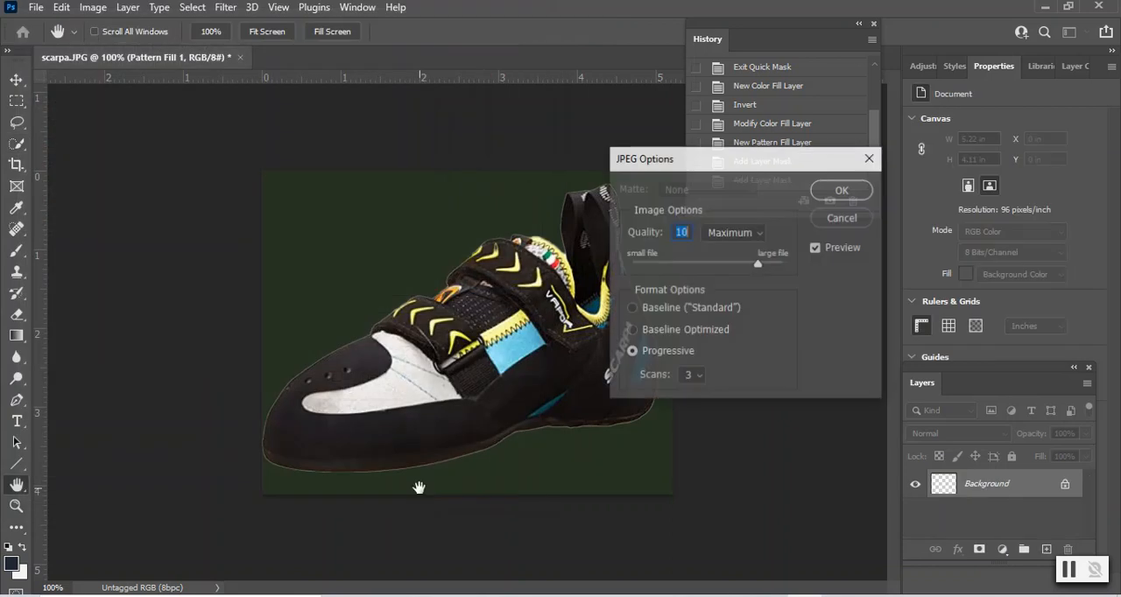
- Set the JPEG quality to 8 (High), keep the Progressive format with 3 scans, and finish the export
{"action": "left_click_drag", "start_coordinate": [753, 161], "coordinate": [593, 134]}
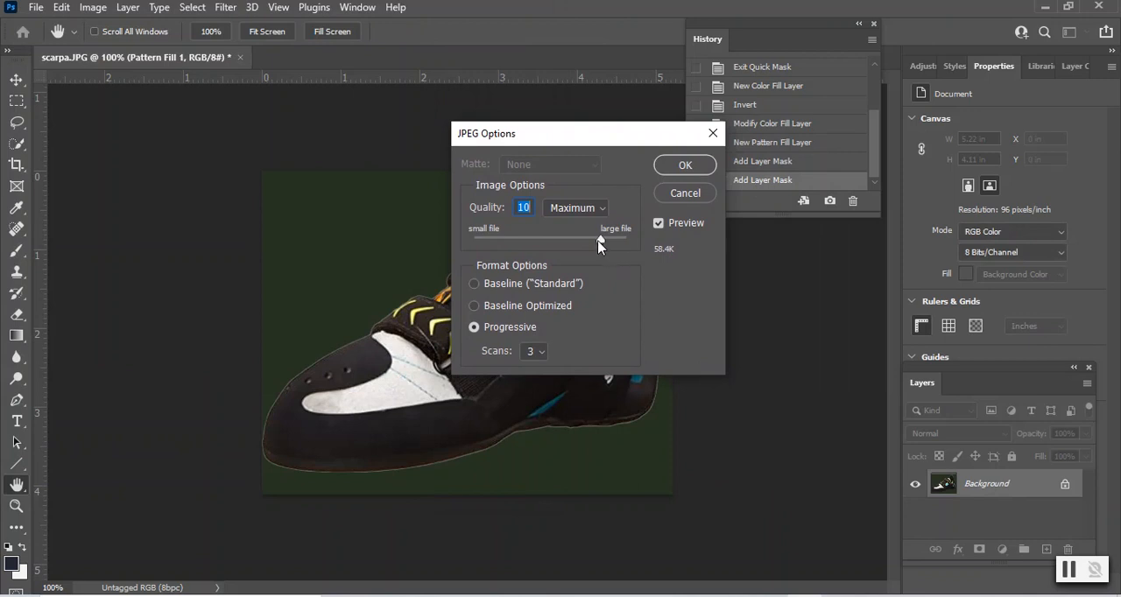
{"action": "left_click", "coordinate": [602, 210]}
{"action": "left_click", "coordinate": [602, 210]}
{"action": "left_click_drag", "start_coordinate": [601, 244], "coordinate": [583, 244]}
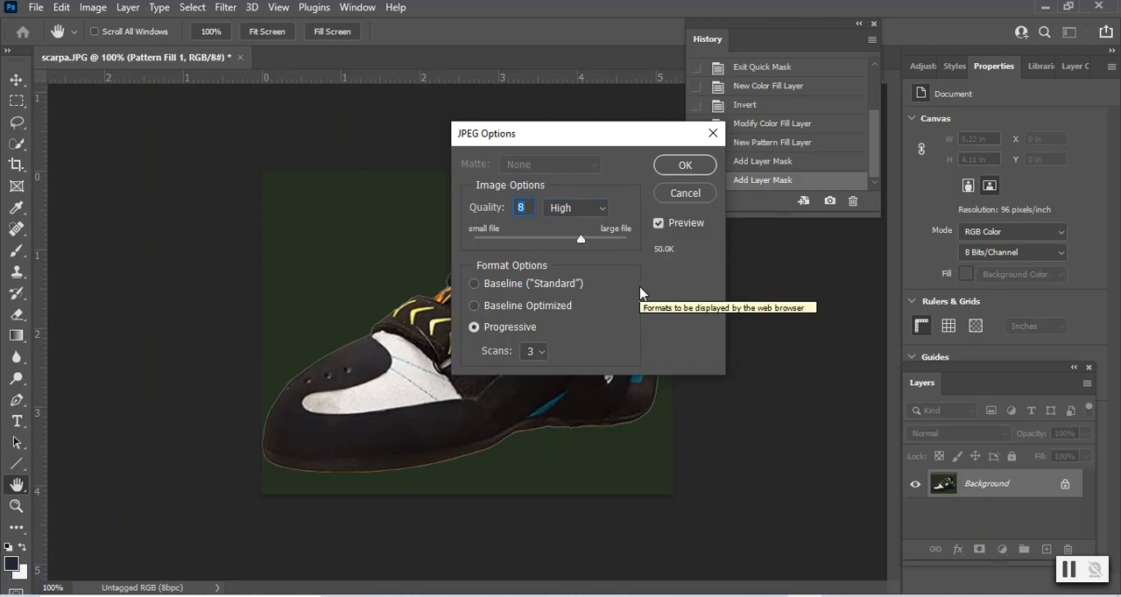
{"action": "left_click", "coordinate": [682, 166]}
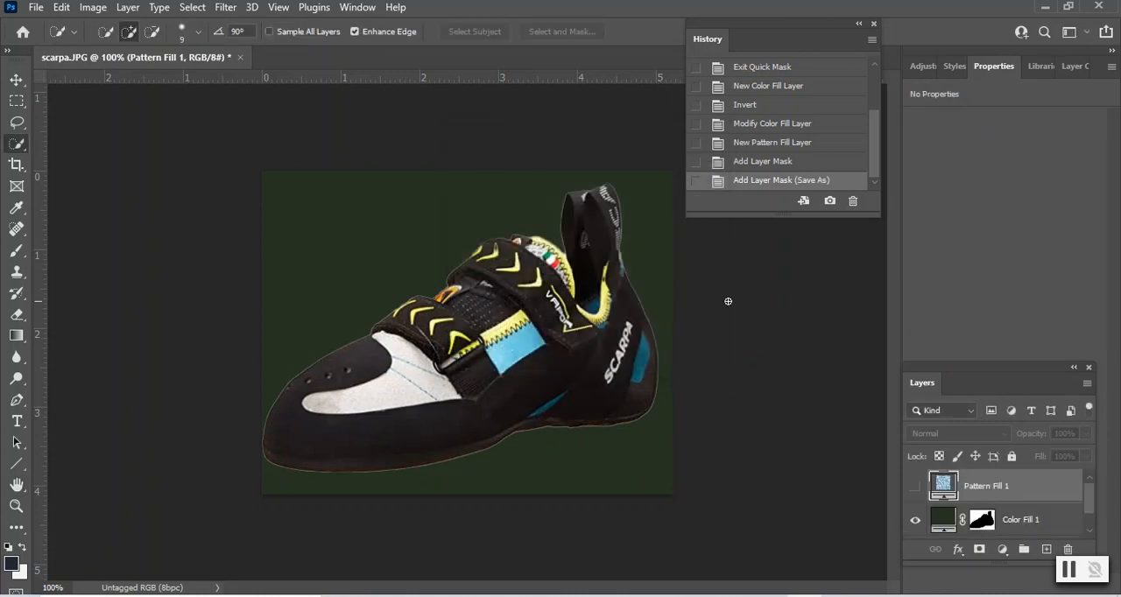
- Switch to File Explorer and open scarpa_edited.jpg from the Pictures folder to check the saved image
{"action": "left_click", "coordinate": [456, 596]}
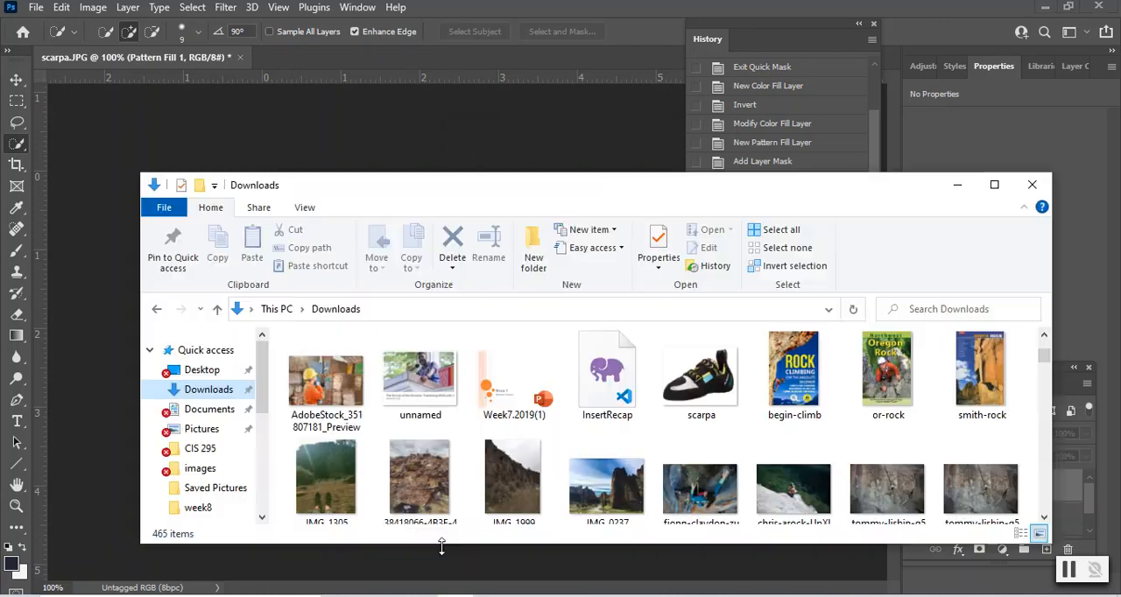
{"action": "left_click", "coordinate": [201, 429]}
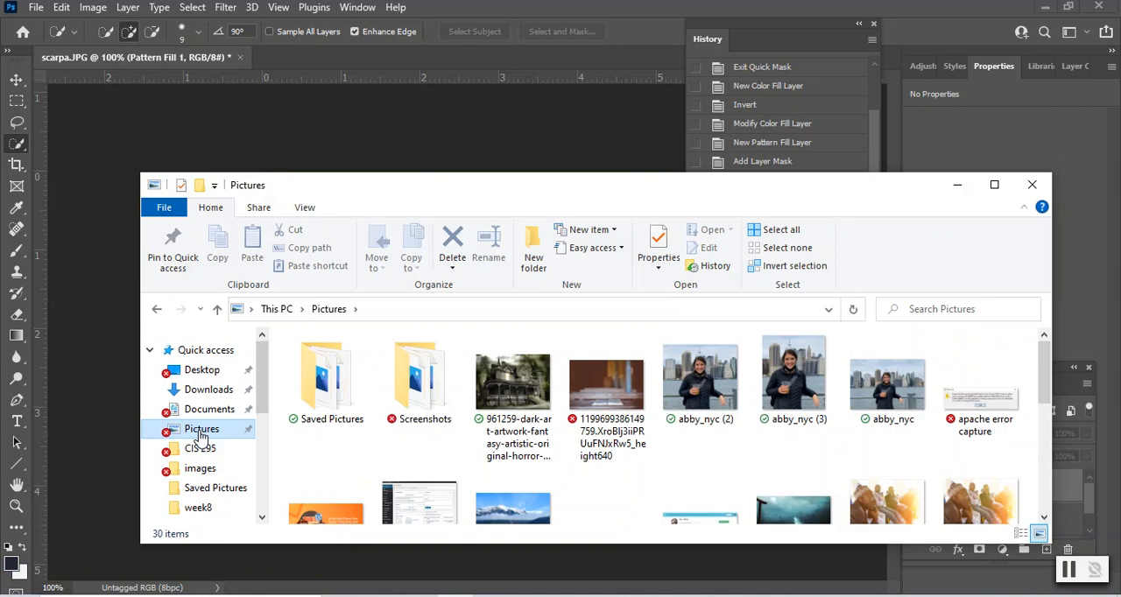
{"action": "scroll", "coordinate": [700, 394], "scroll_direction": "down", "scroll_amount": 3}
{"action": "left_click", "coordinate": [429, 449]}
{"action": "double_click", "coordinate": [429, 449]}
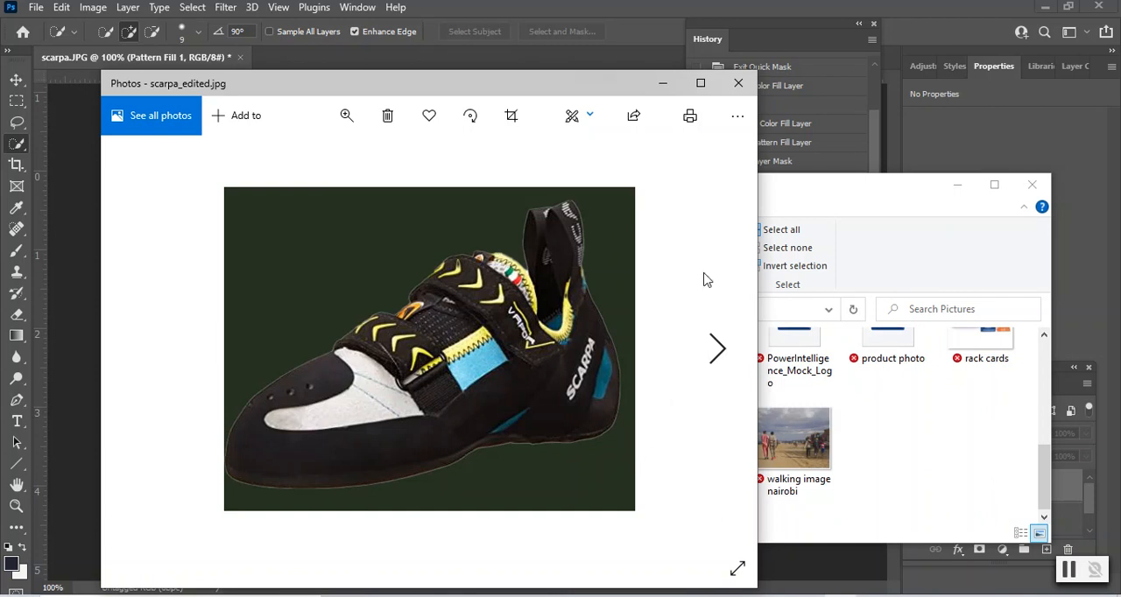
{"action": "left_click_drag", "start_coordinate": [636, 85], "coordinate": [810, 54]}
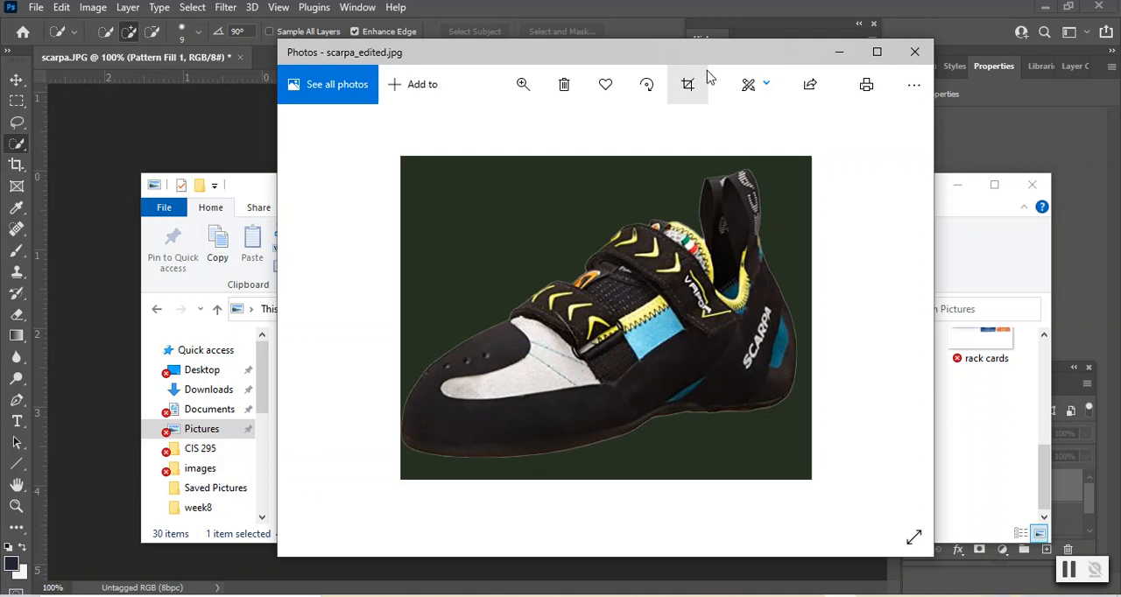
{"action": "left_click_drag", "start_coordinate": [703, 55], "coordinate": [664, 51]}
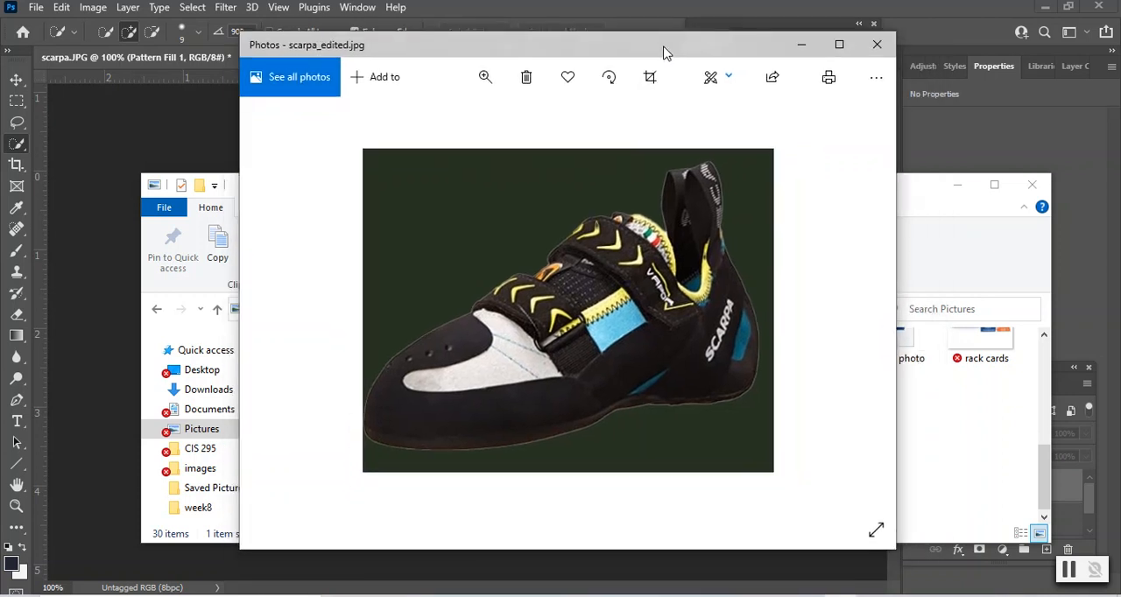